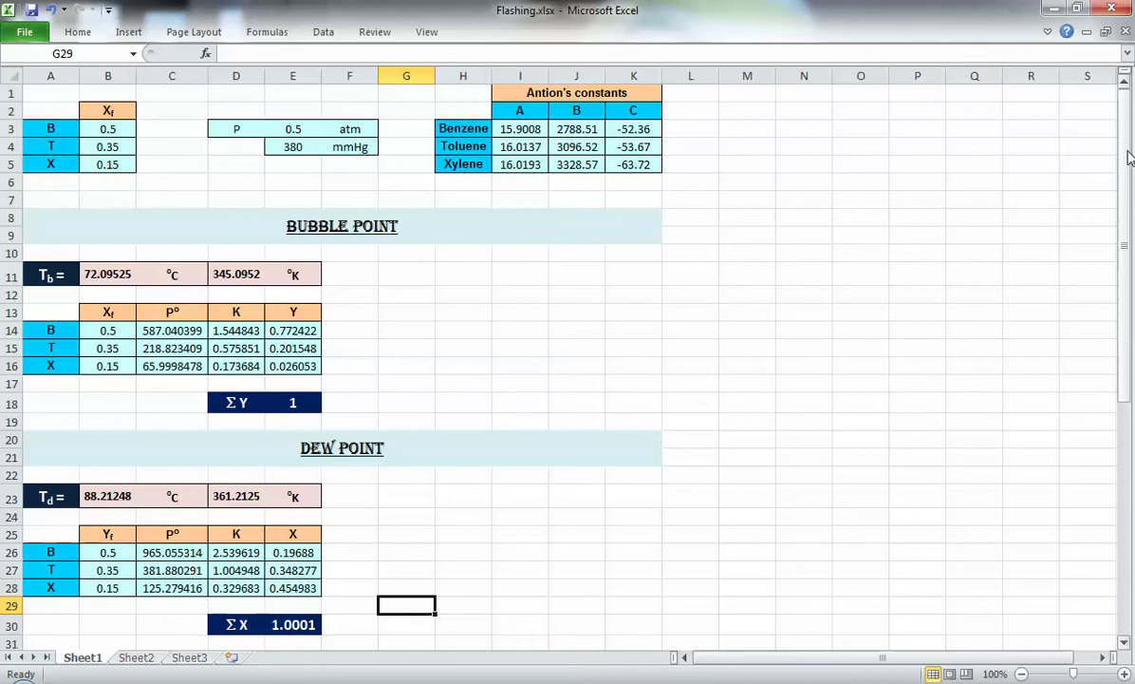
Step: Set the temperature in the Flash Calculations section to 80 °C in cell B35
mouse_move(1130, 157)
left_mouse_down()
mouse_move(1128, 171)
mouse_move(1128, 156)
left_mouse_up()
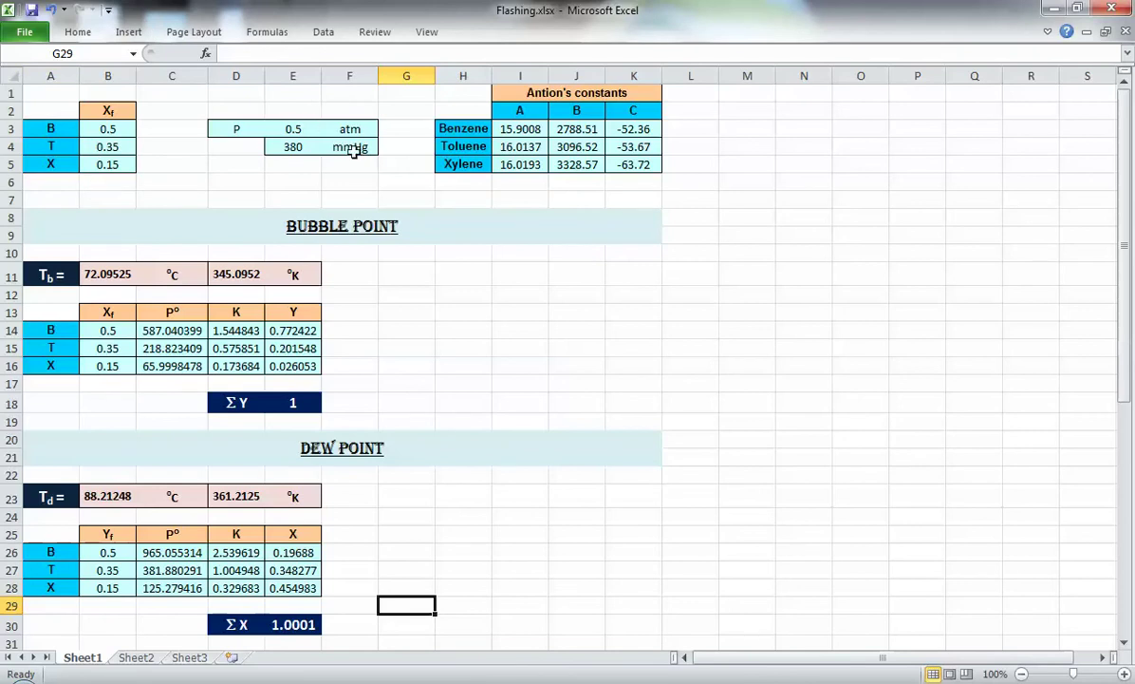
left_click_drag(1124, 195, 1117, 278)
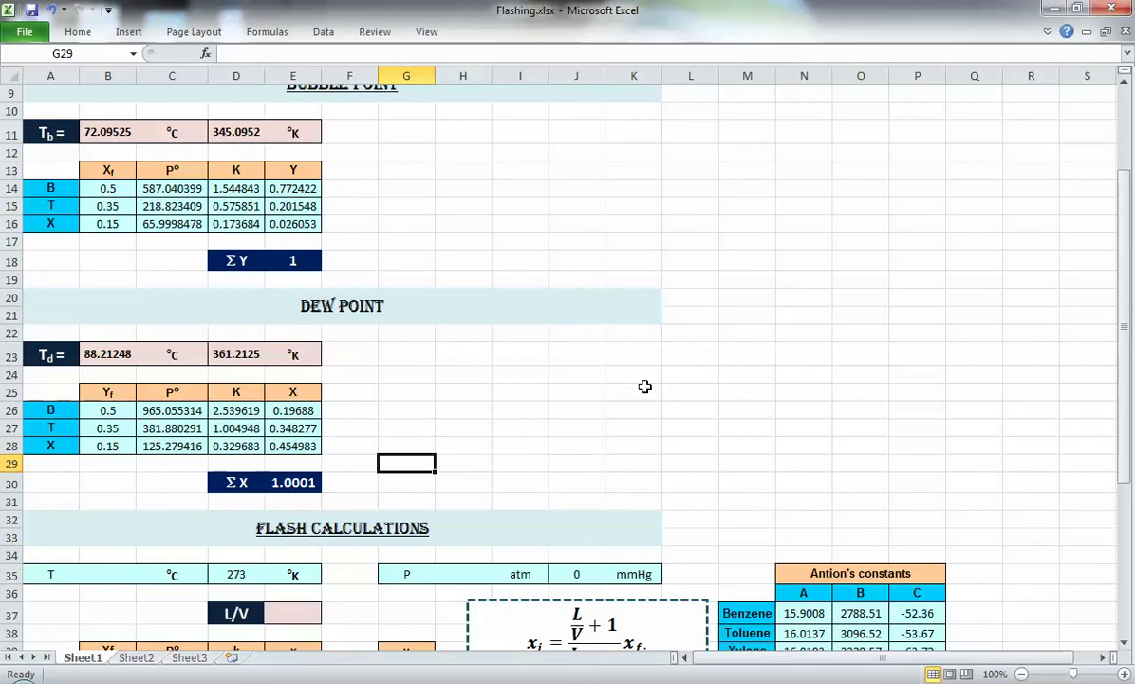
left_click_drag(1128, 299, 1080, 282)
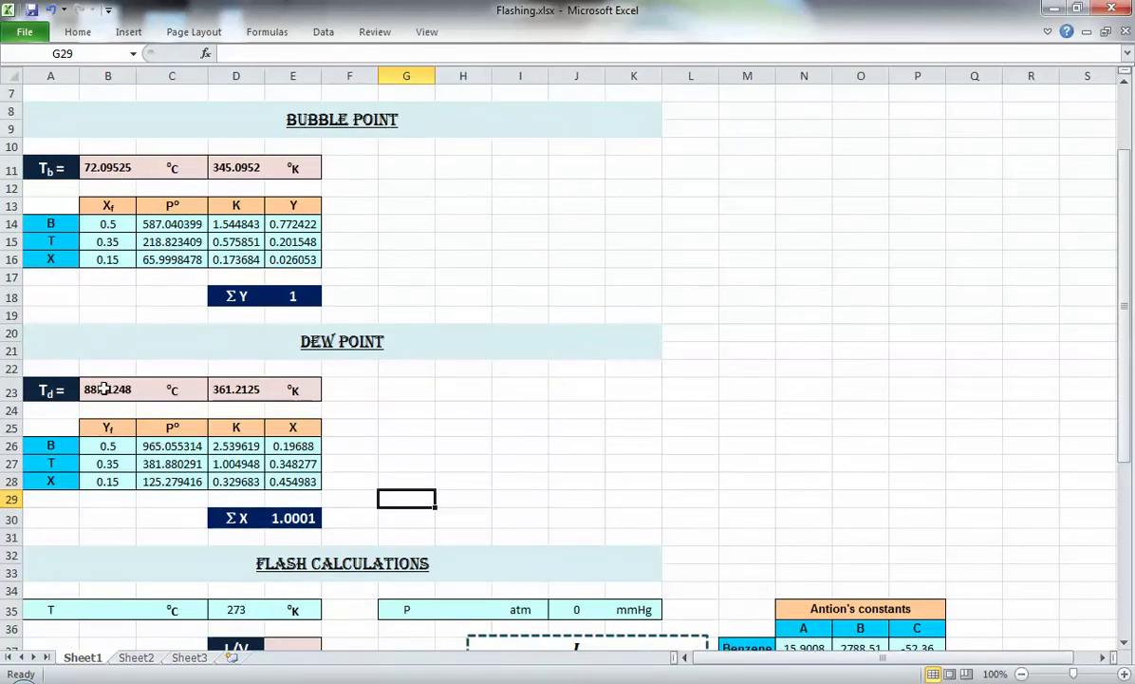
left_click_drag(1125, 263, 1115, 423)
left_click(112, 291)
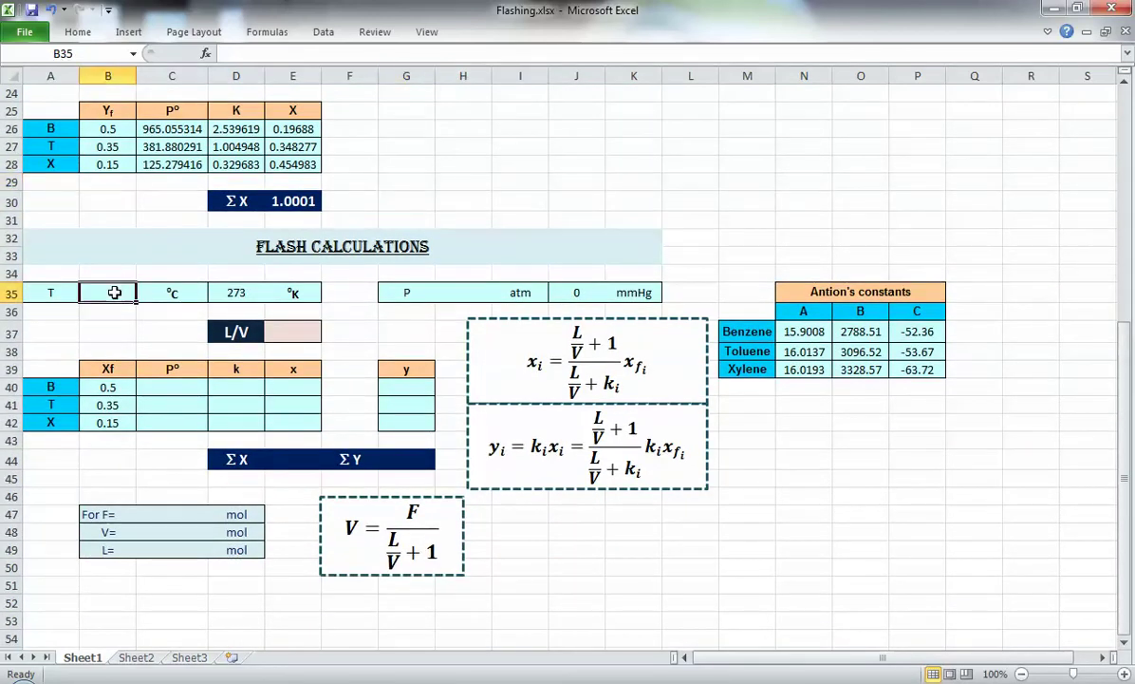
type("80")
key("Tab")
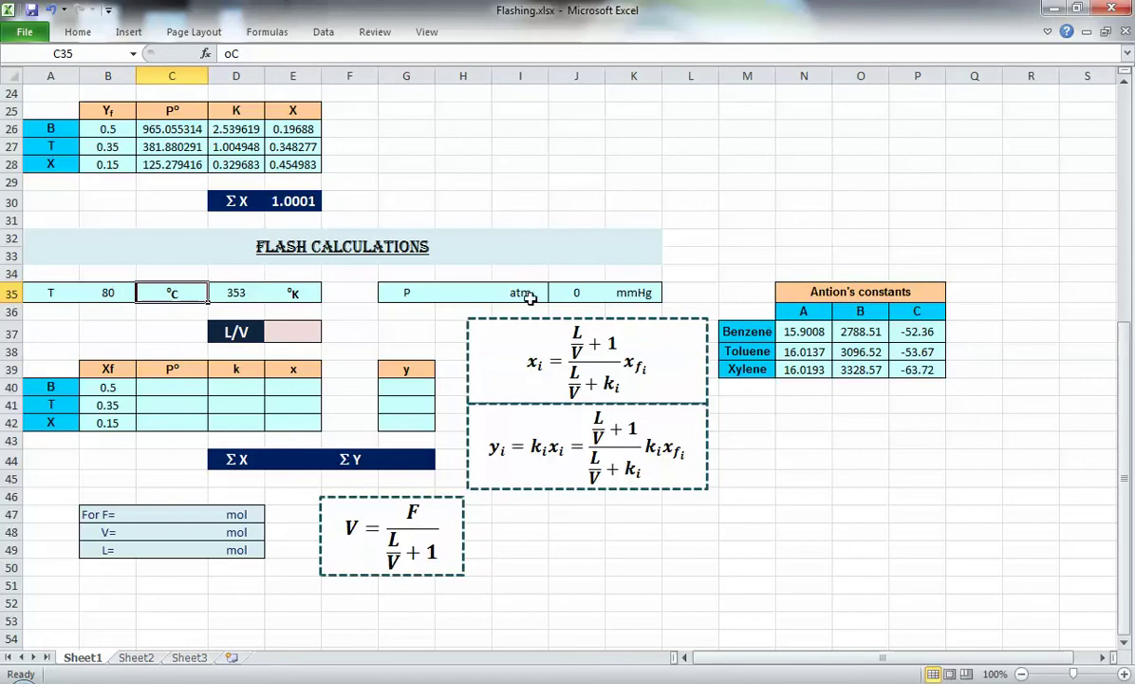
Step: Set the flash pressure P to 0.5 atm in cell H35
left_click(462, 291)
type("0.5")
key("Return")
key("Left")
key("Left")
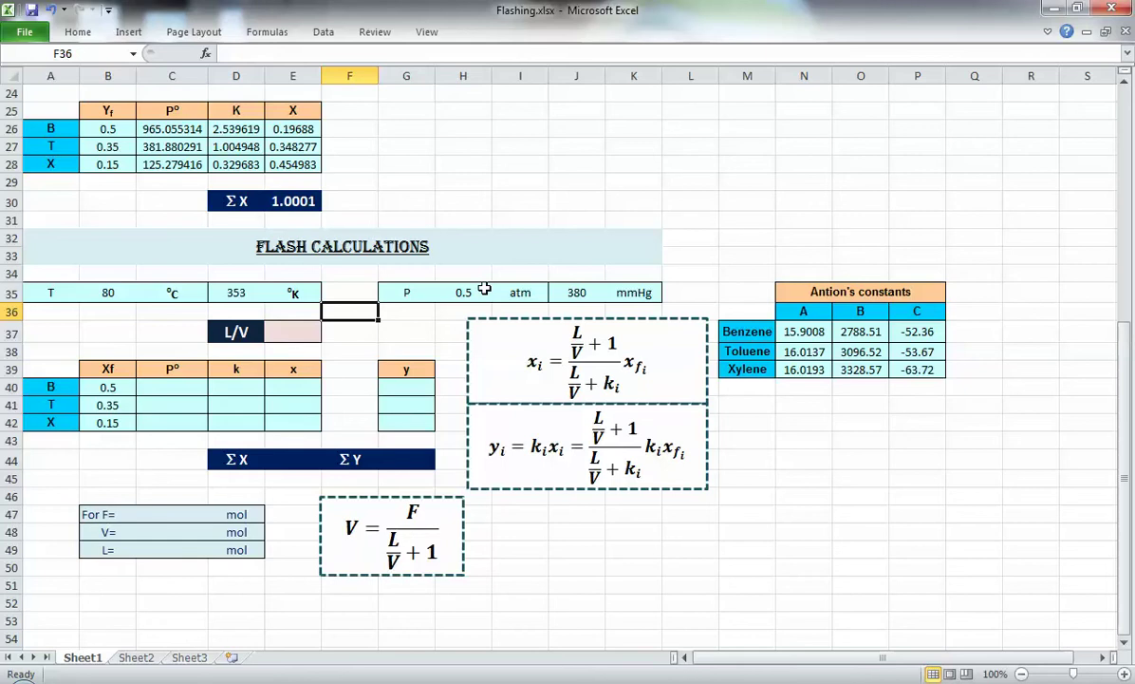
Step: Enter 1 as the initial guess for the L/V ratio in cell E37
left_click_drag(107, 386, 107, 422)
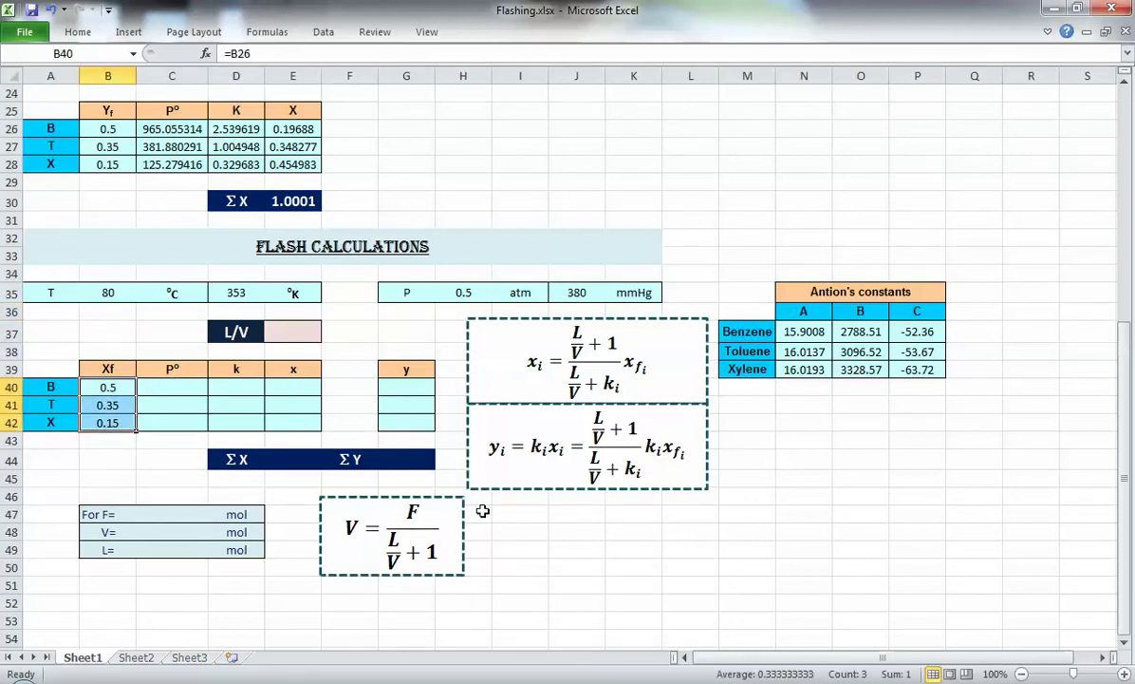
left_click(168, 383)
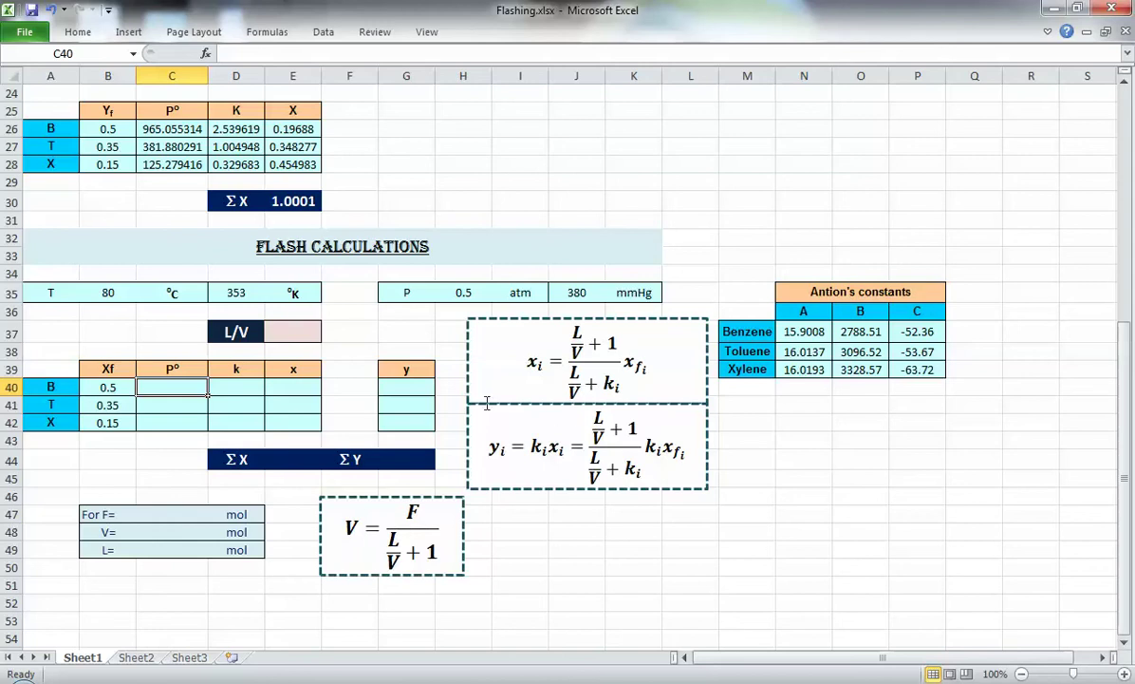
left_click(313, 332)
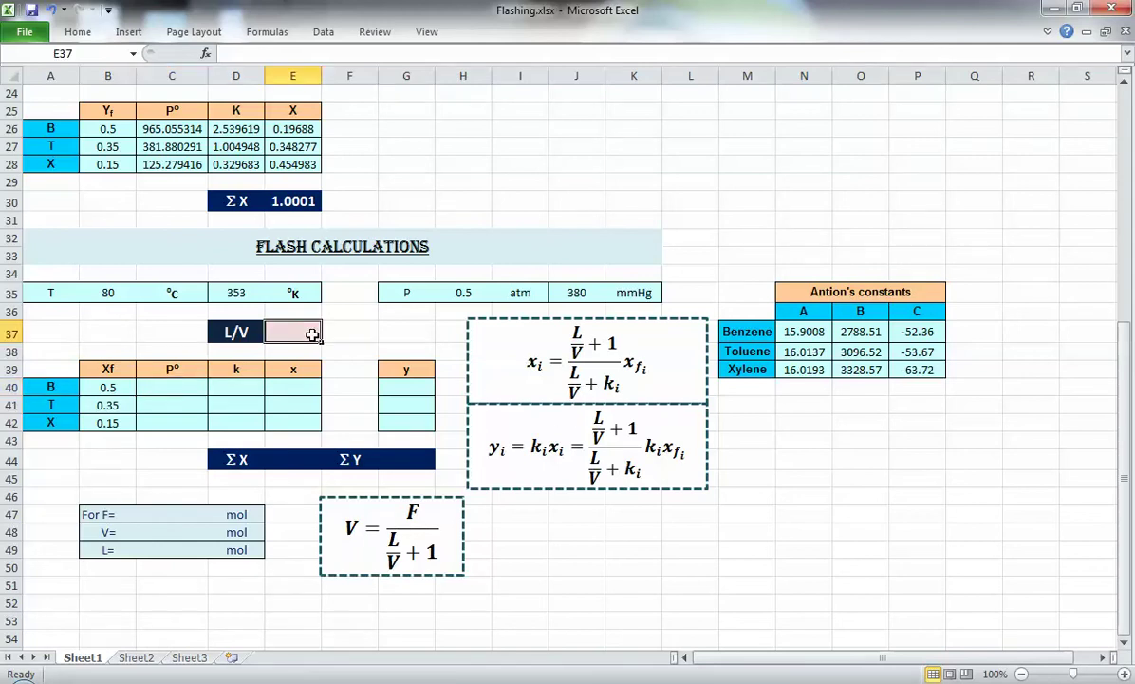
type("1")
key("Return")
Step: Calculate P° with =EXP(N37-O37/(P37+$D$35)) in C40 and fill the formula down to C42
key("Left")
key("Down")
key("Left")
key("Down")
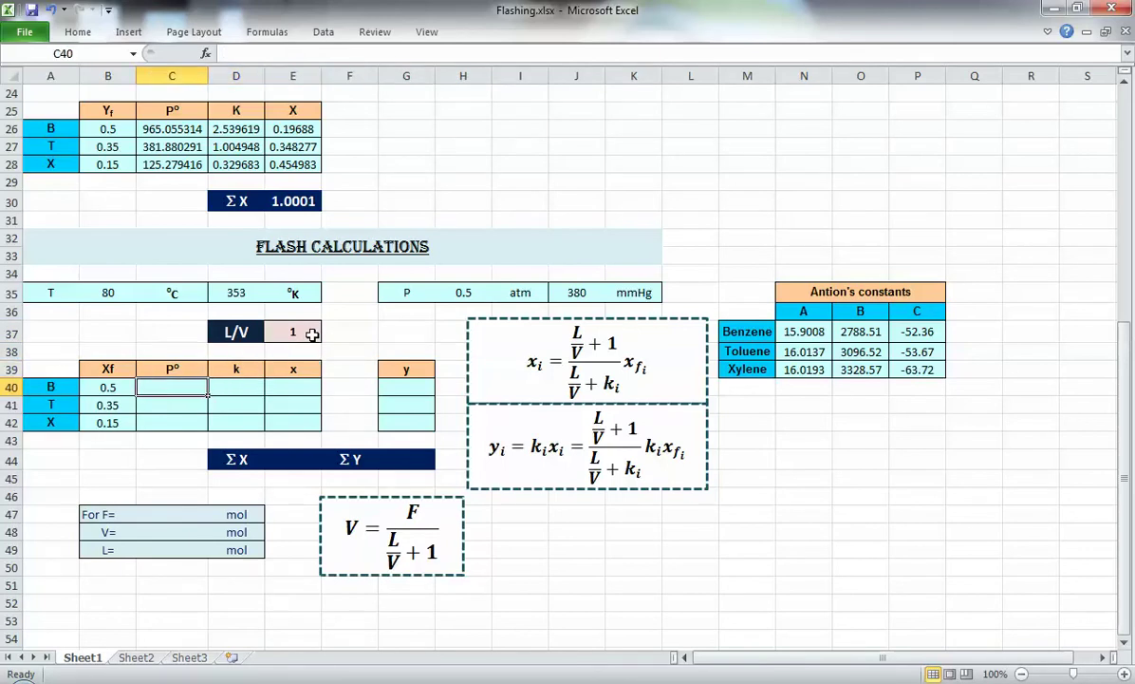
type("=")
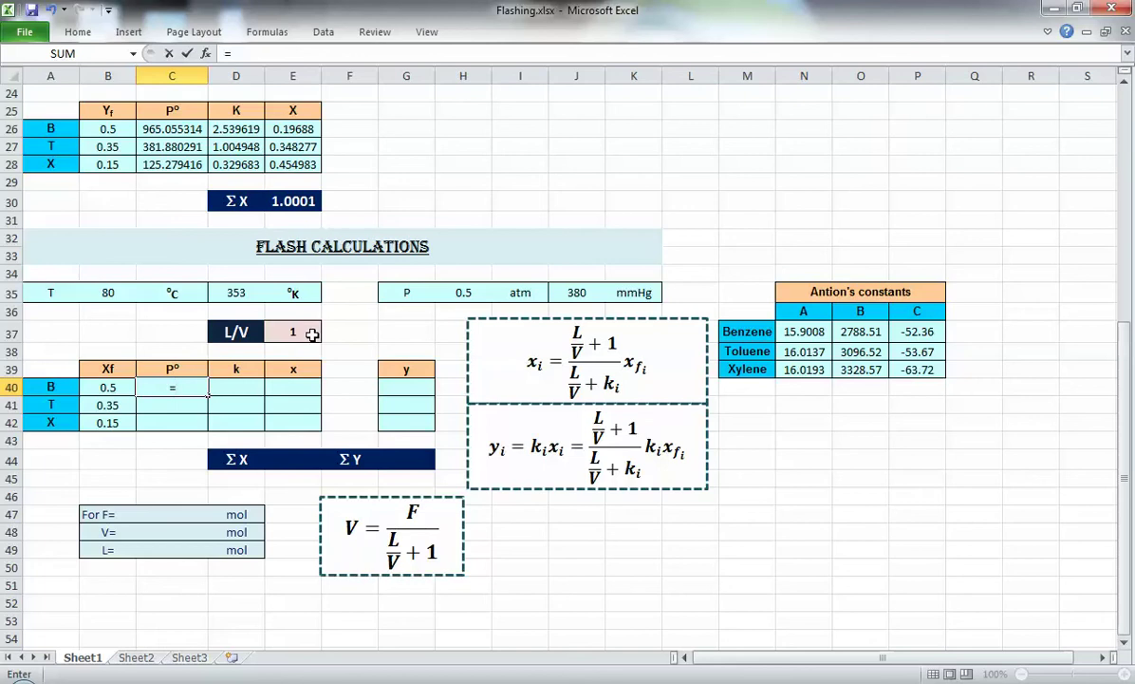
type("exp(")
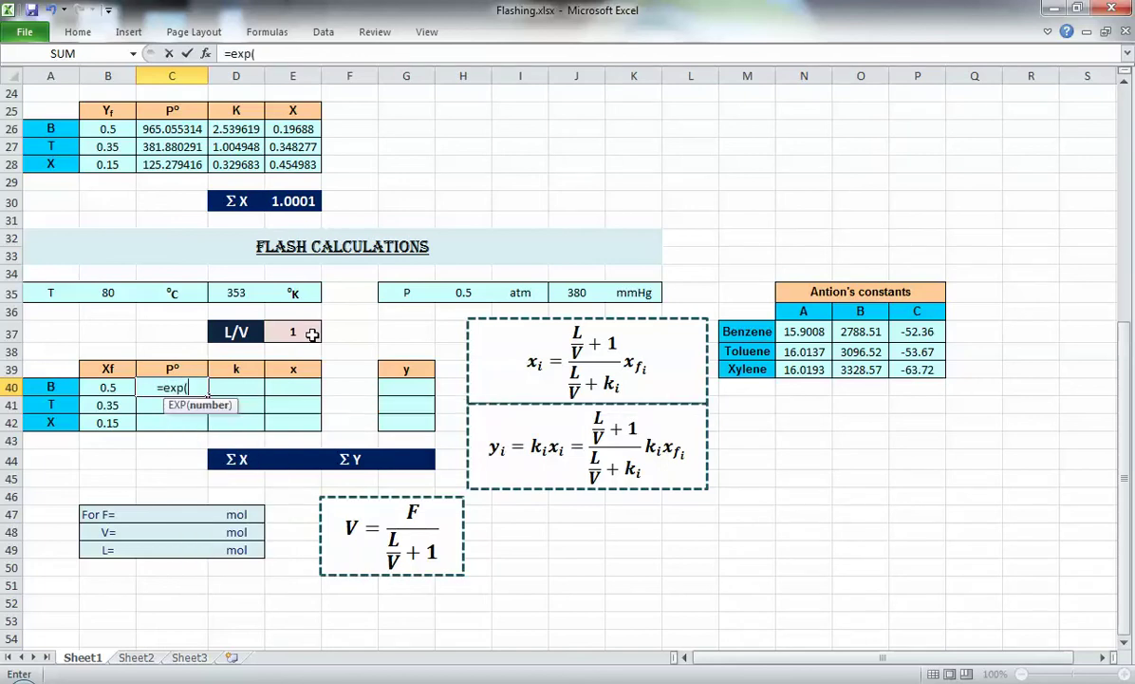
left_click(814, 331)
type("-")
left_click(857, 328)
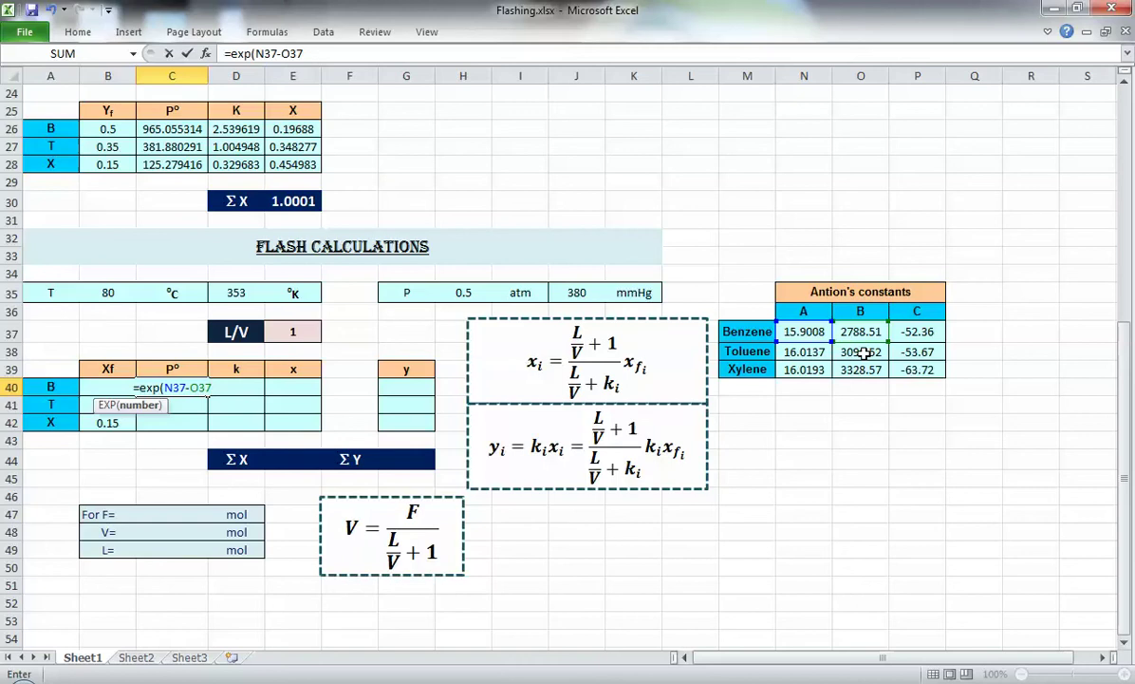
type("/(")
left_click(919, 330)
type("+")
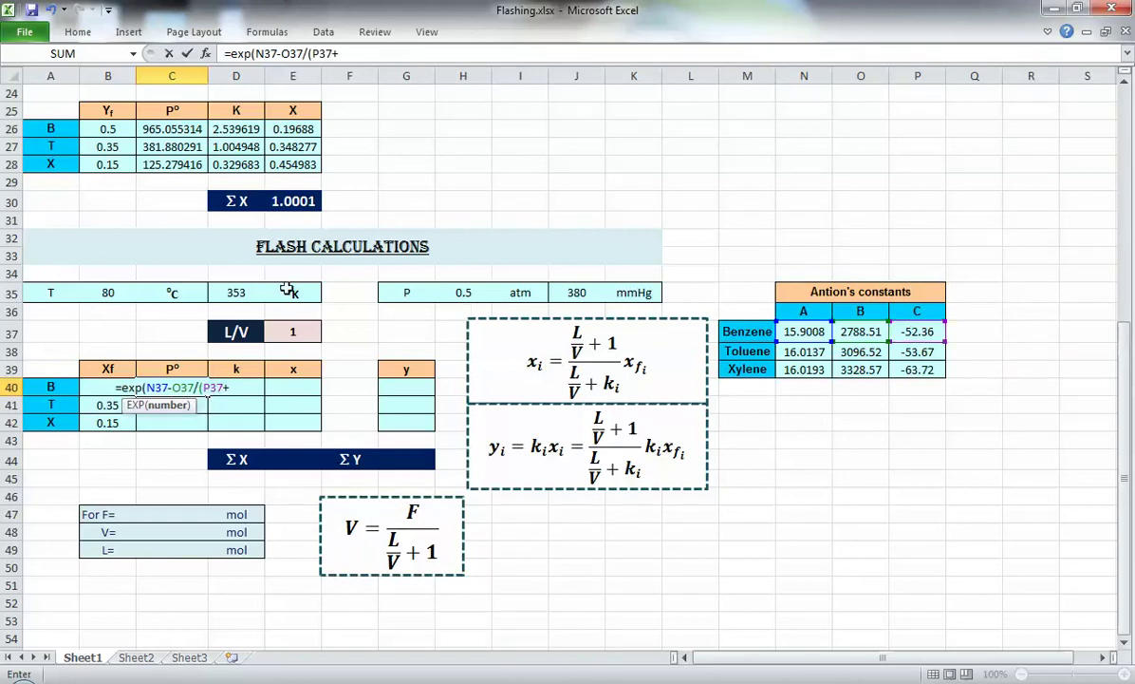
left_click(225, 295)
key("F4")
type("))")
key("Return")
key("Up")
left_click_drag(204, 394, 202, 426)
Step: Calculate k with =C40/$J$35 in D40 and fill the formula down to D42
left_click(256, 389)
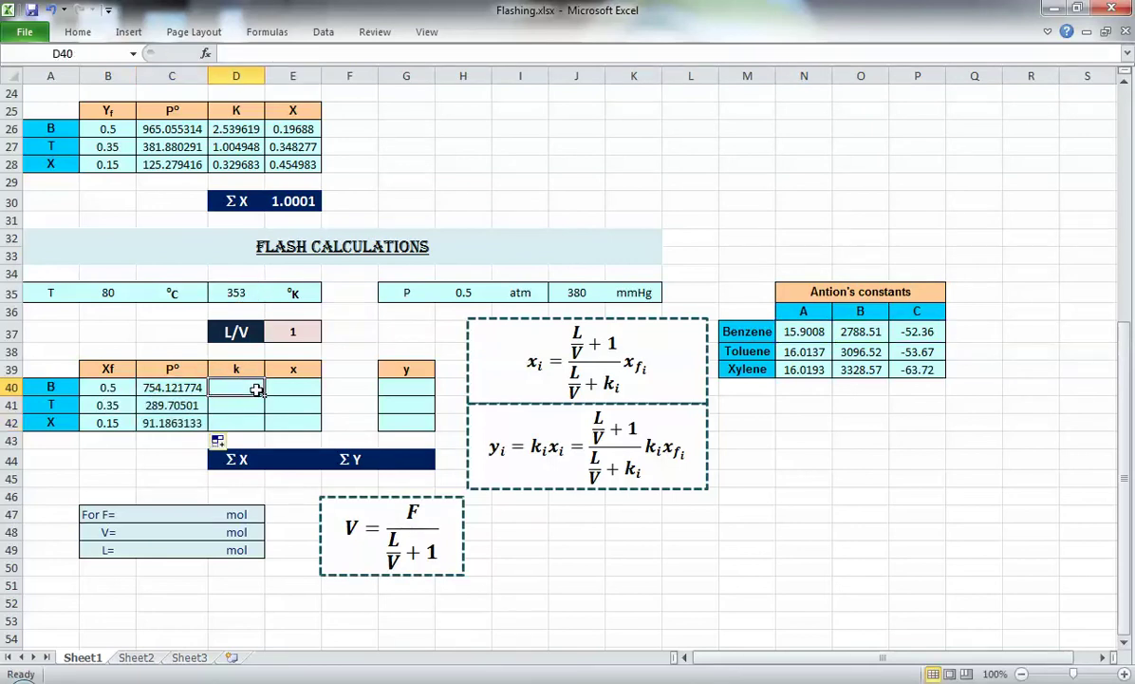
type("=")
key("Left")
type("/")
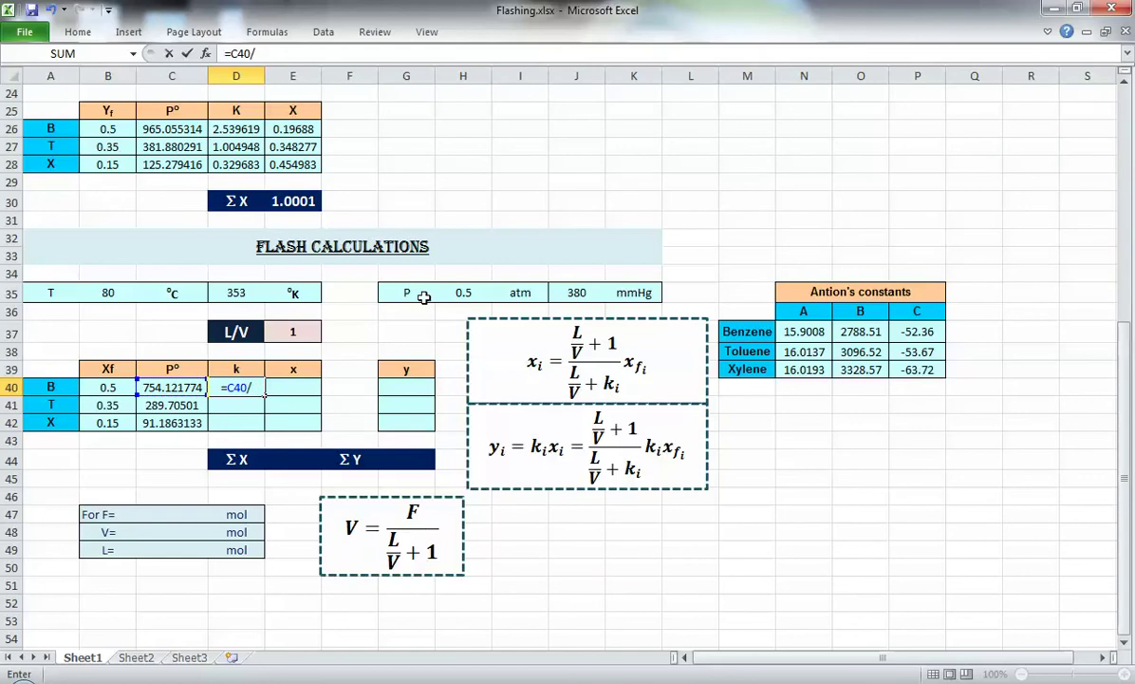
left_click(579, 294)
key("F4")
key("Return")
left_click(232, 391)
left_click_drag(264, 396, 264, 429)
Step: Write the benzene liquid fraction x formula =(E37+1)/(E37+D40)*B40 in cell E40
left_click(296, 388)
type("=")
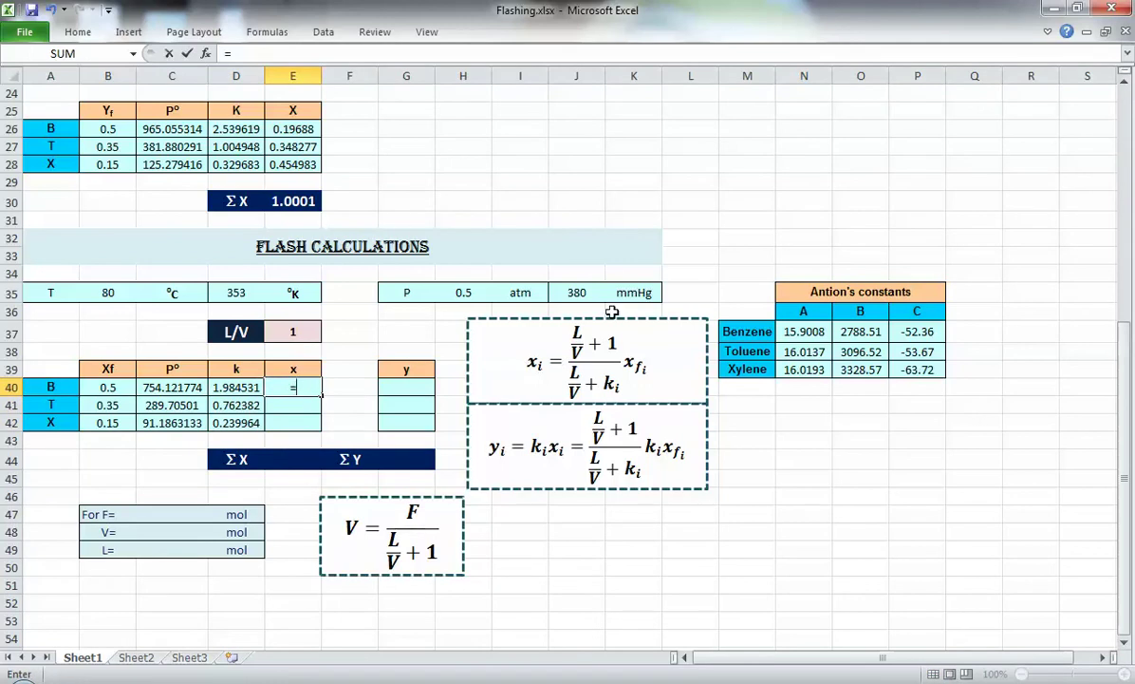
type("(")
left_click(293, 331)
type("+1)/(")
left_click(292, 330)
type("+")
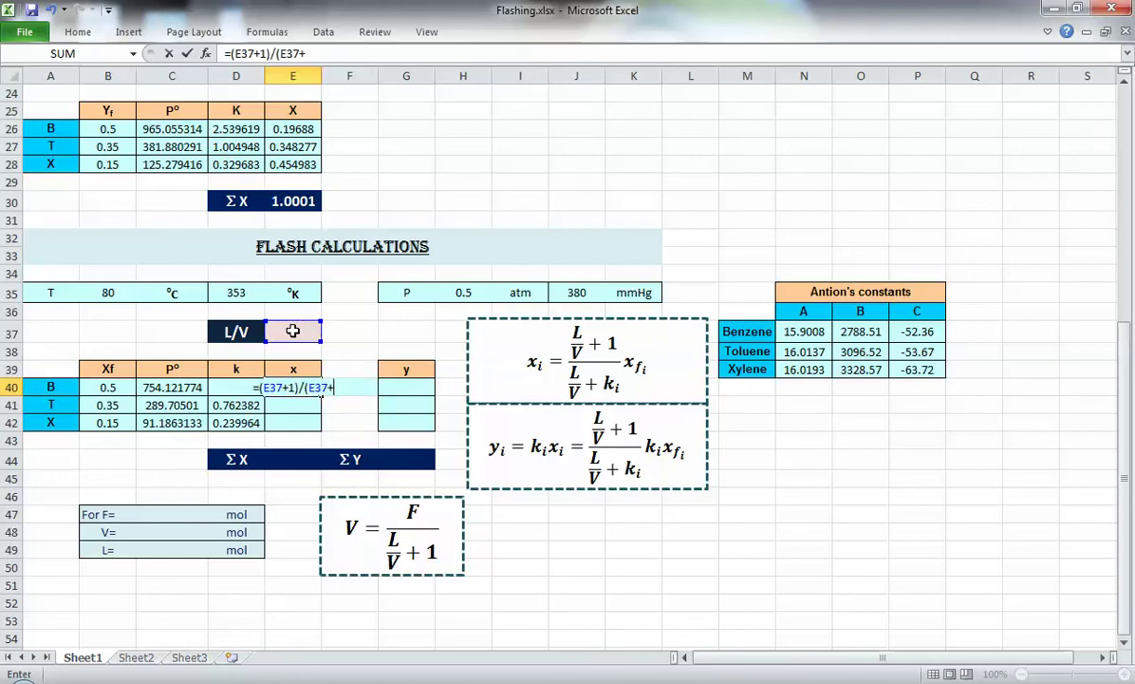
left_click(218, 383)
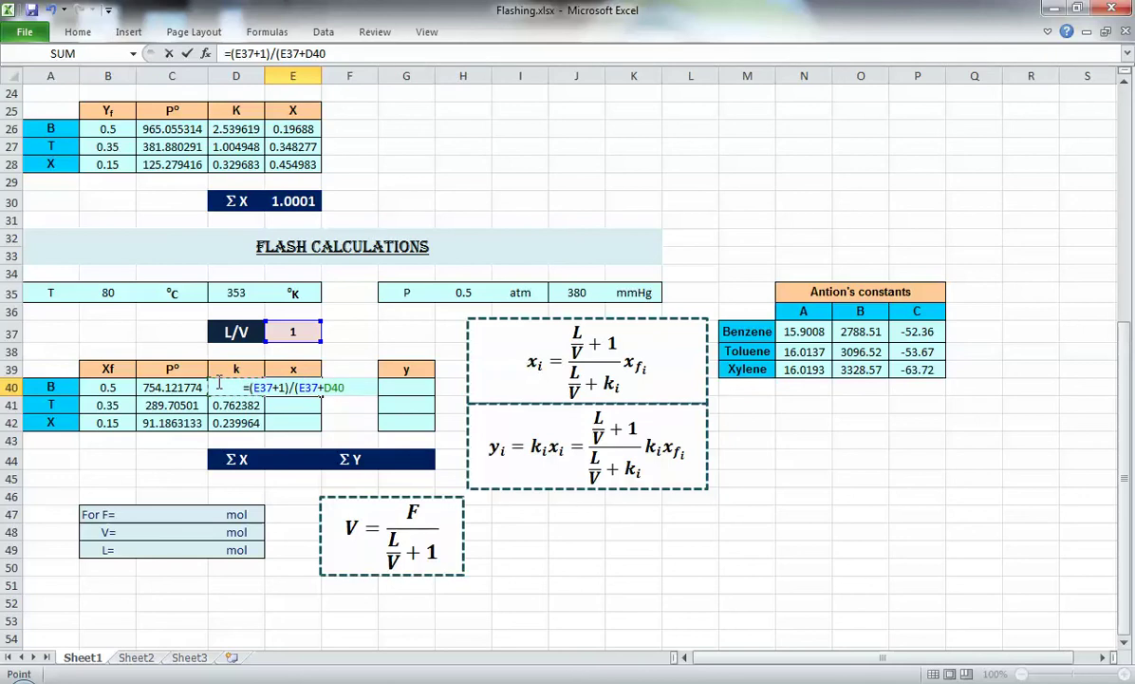
type(")*&")
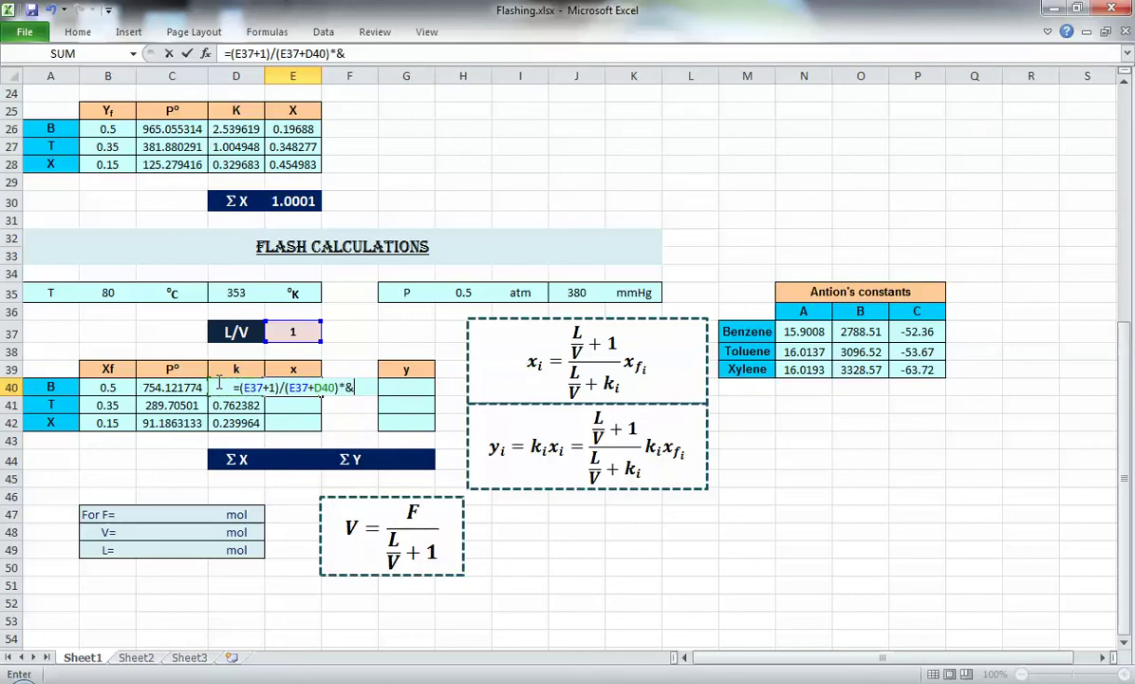
key("Left")
key("Left")
key("Left")
Step: Make both L/V references in the E40 formula absolute as $E$37 and fill it down to E42
key("F2")
double_click(248, 387)
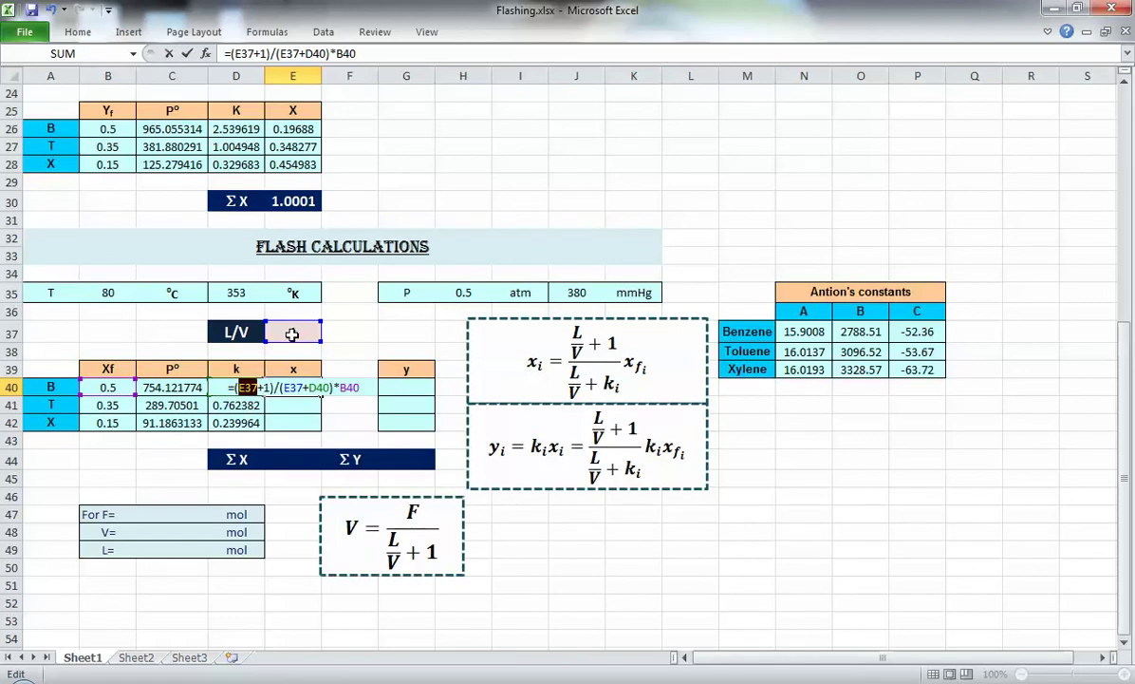
key("F4")
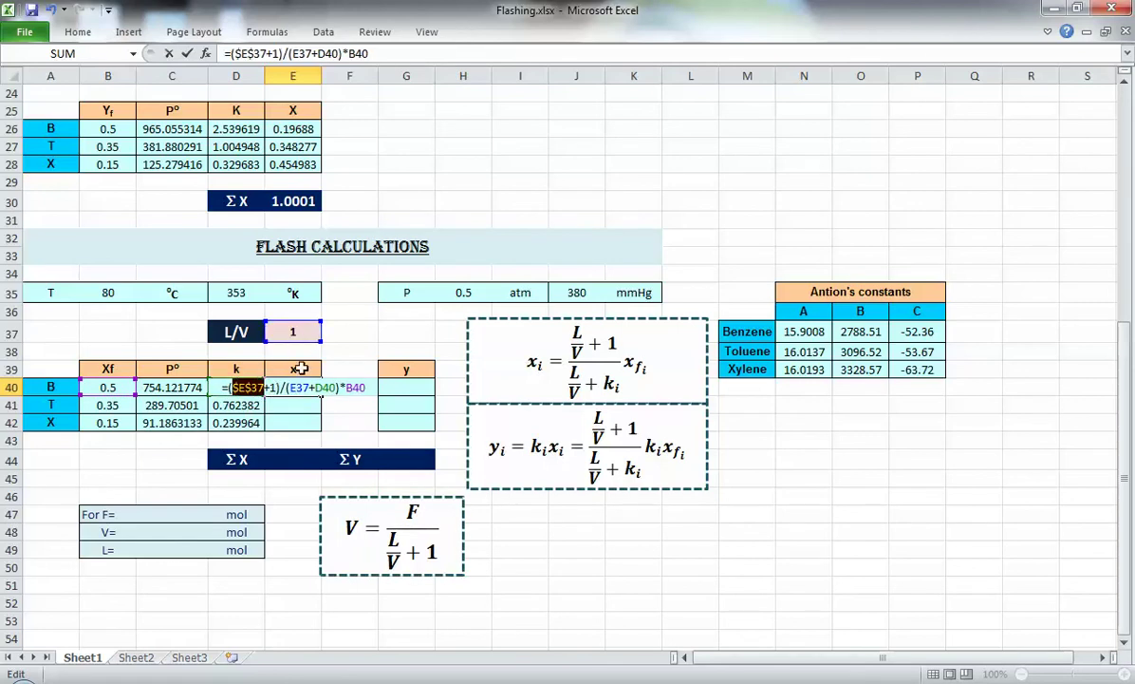
double_click(300, 387)
key("F4")
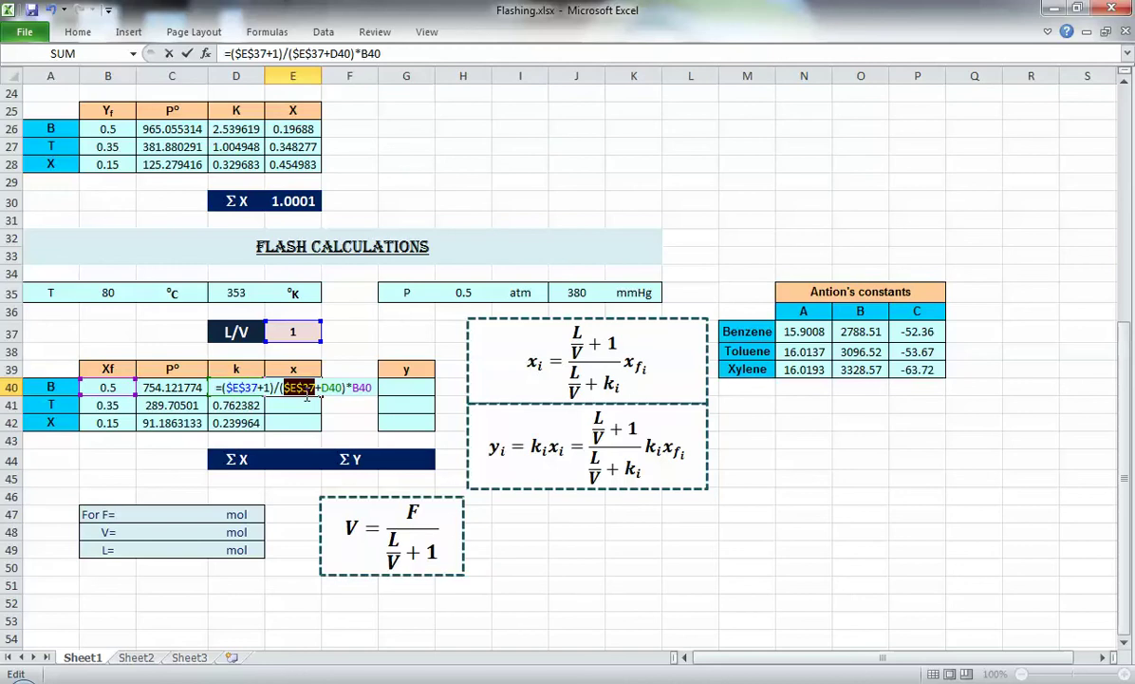
key("Return")
key("Up")
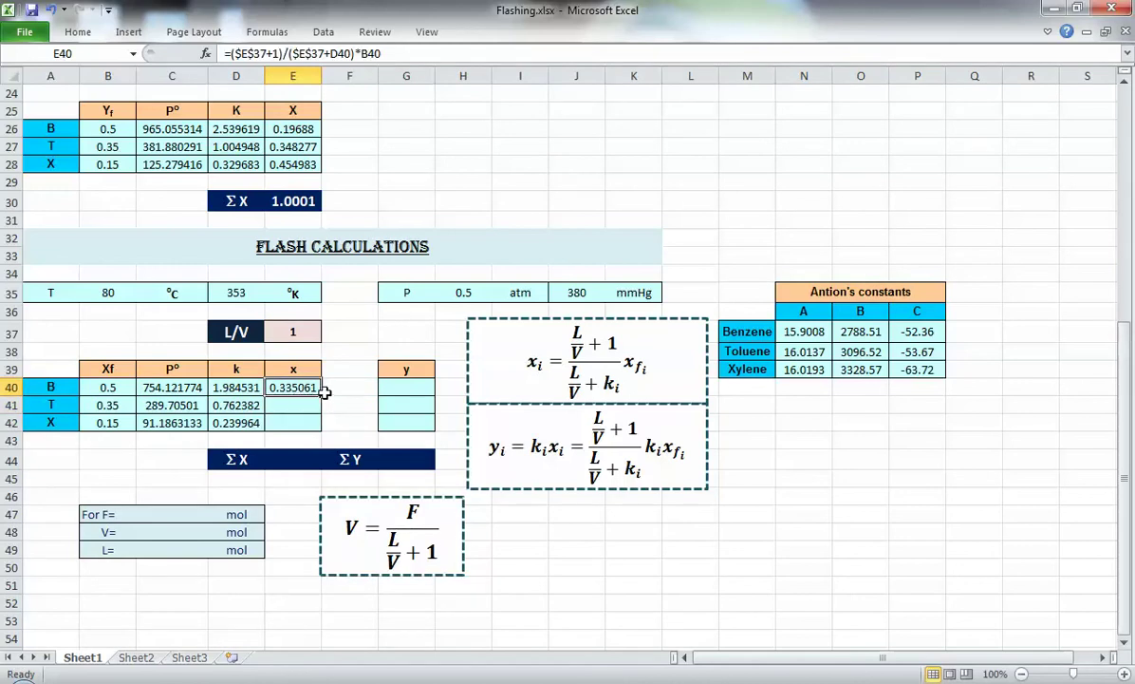
left_click_drag(323, 392, 320, 430)
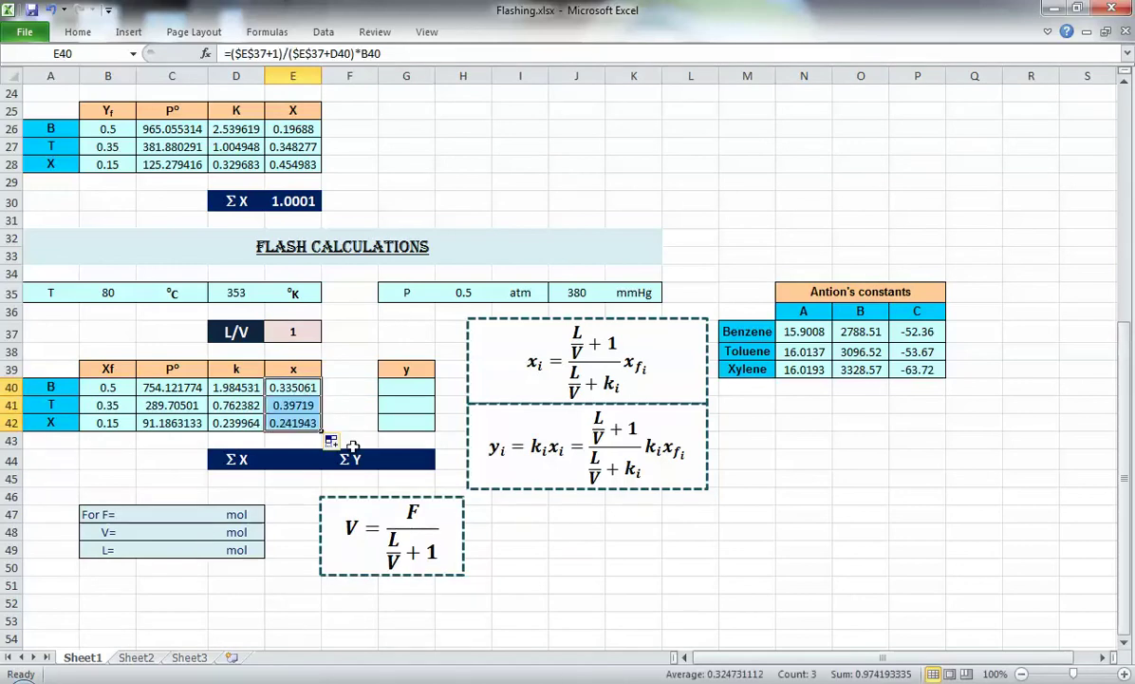
Step: Calculate y with =E40*D40 in G40 and fill the formula down to G42
left_click(391, 390)
type("=")
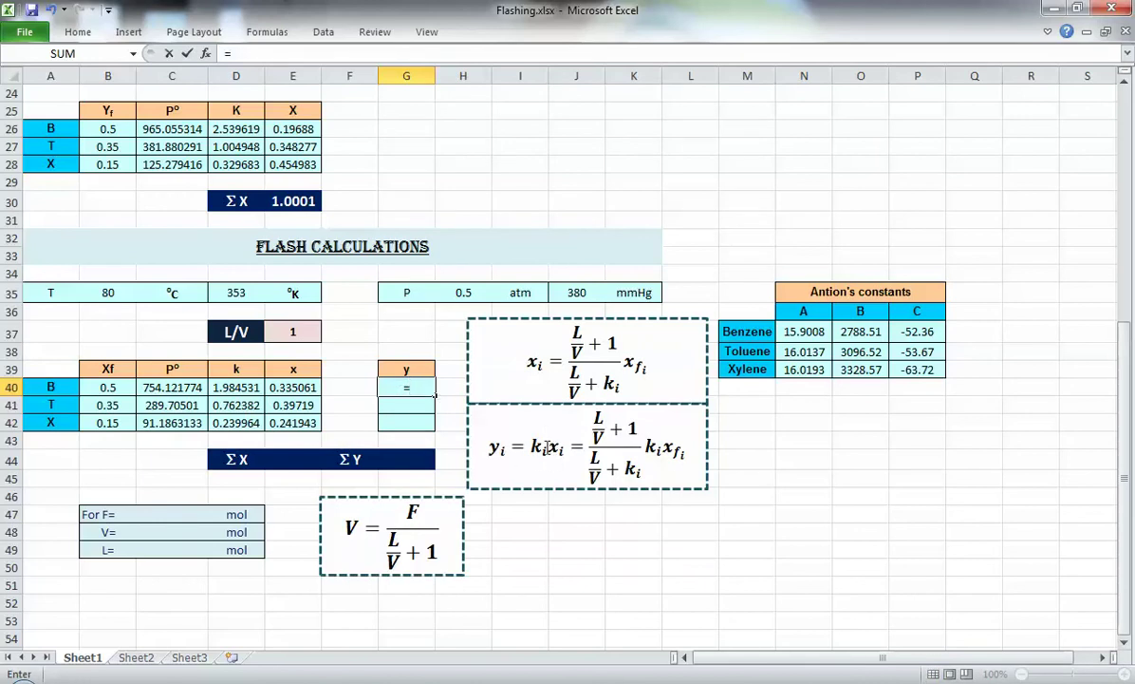
type("E40*D40")
key("ctrl+Return")
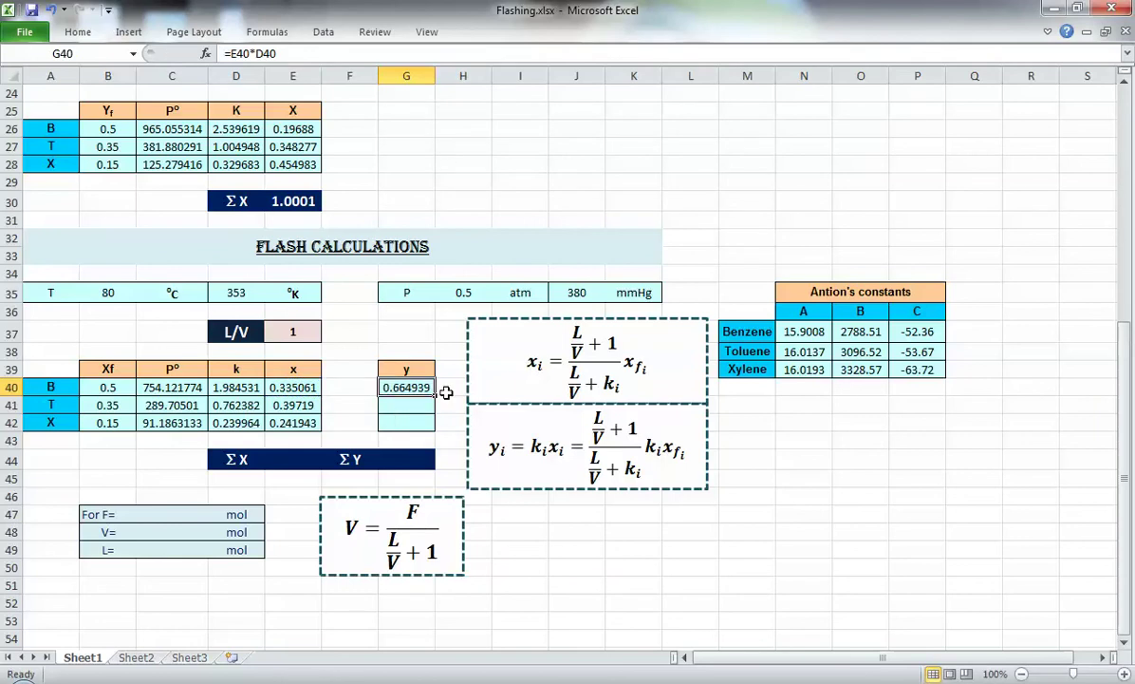
left_click_drag(435, 396, 417, 423)
Step: Sum the x values with =SUM(E40:E42) in the ΣX cell E44
left_click(277, 458)
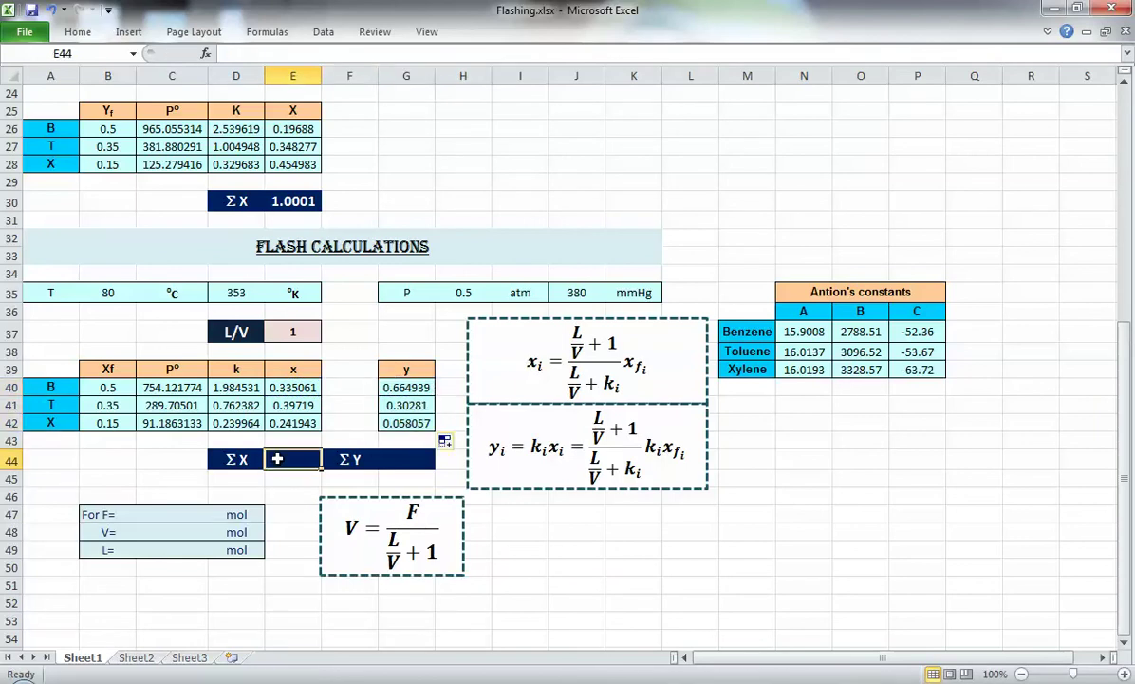
type("sum")
key("BackSpace")
key("BackSpace")
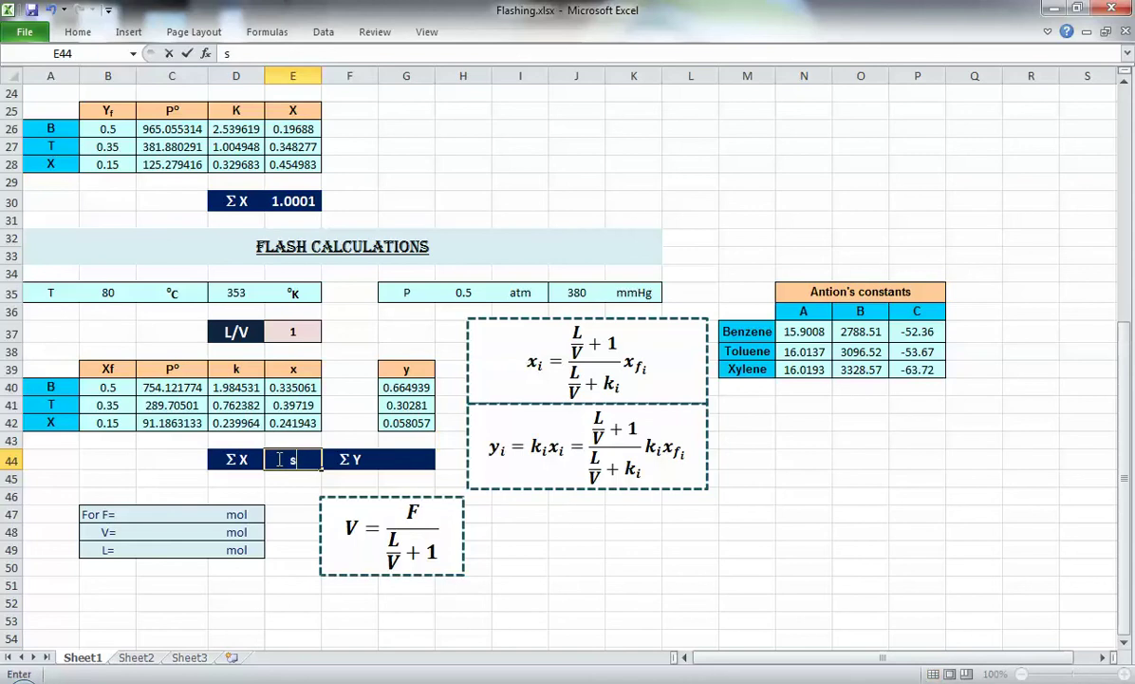
type("=sum(")
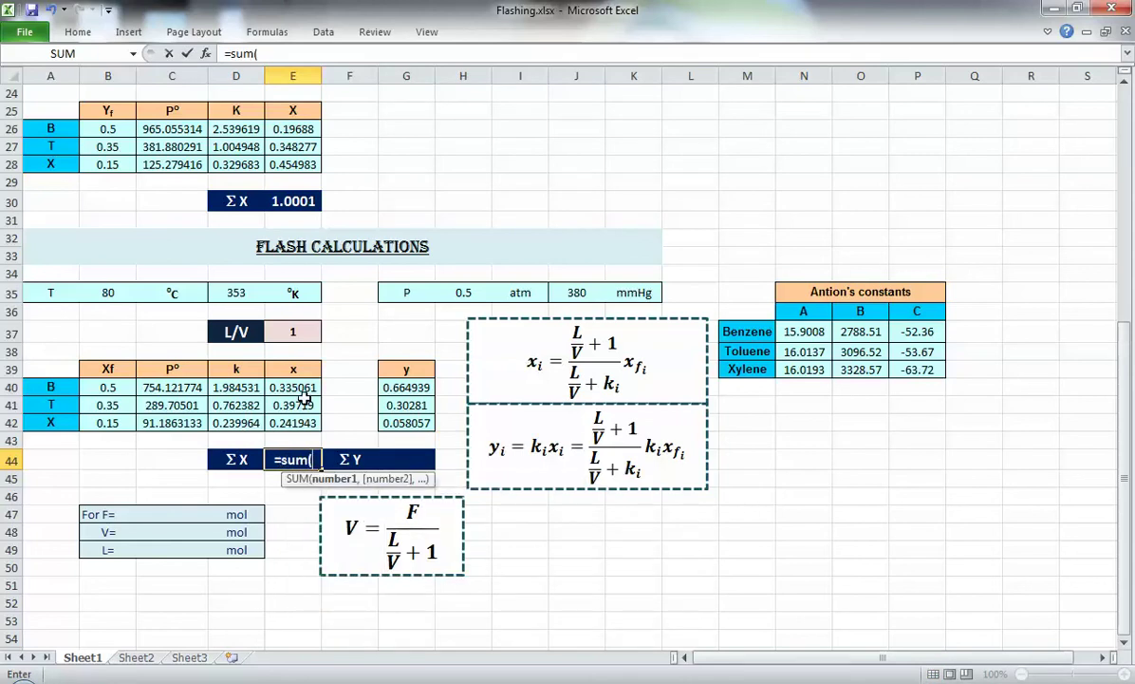
left_click_drag(285, 384, 297, 423)
key("Left")
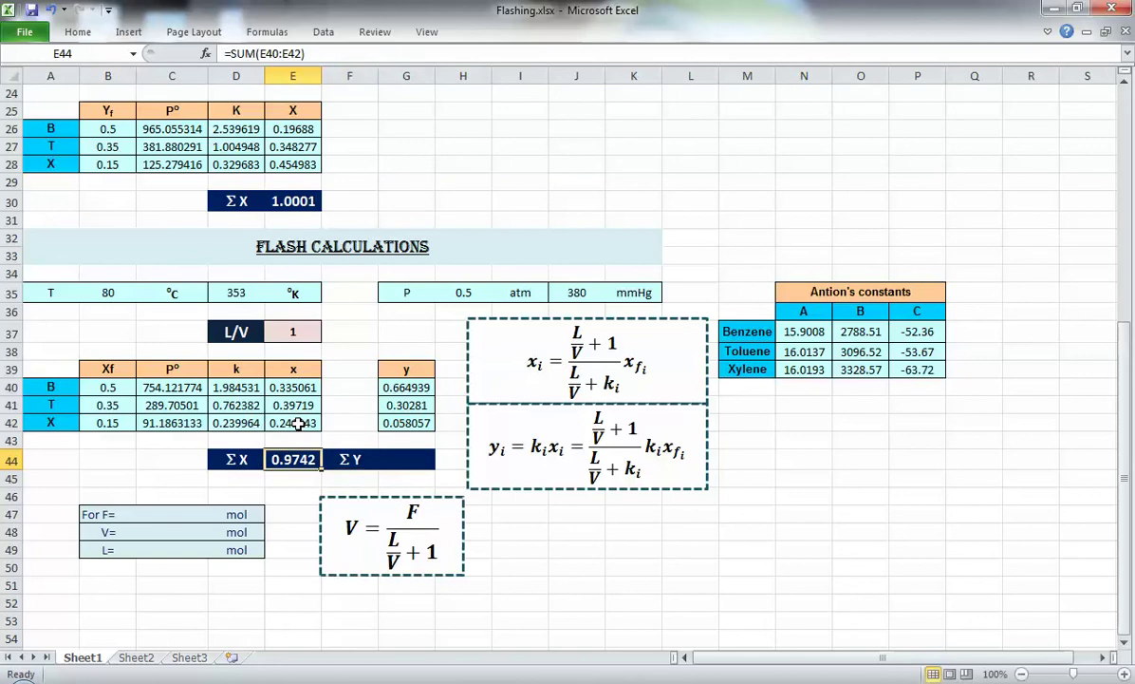
Step: Copy the ΣX sum formula into the ΣY cell G44 to total the y values
key("ctrl+c")
key("Right")
key("Right")
key("ctrl+v")
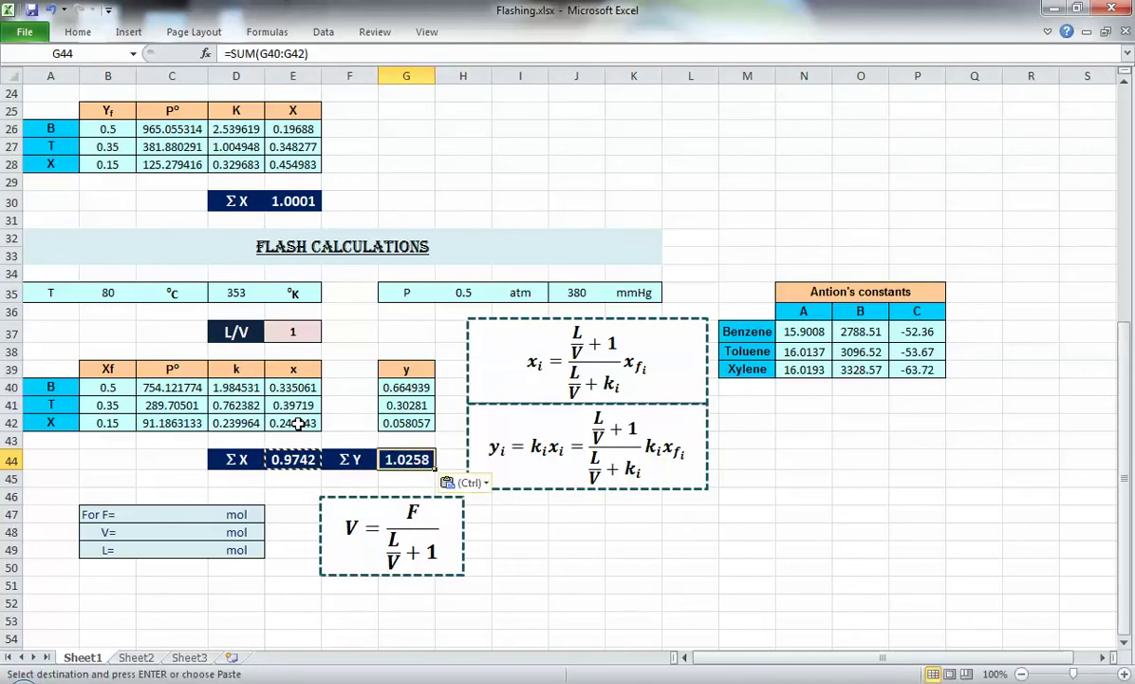
key("Escape")
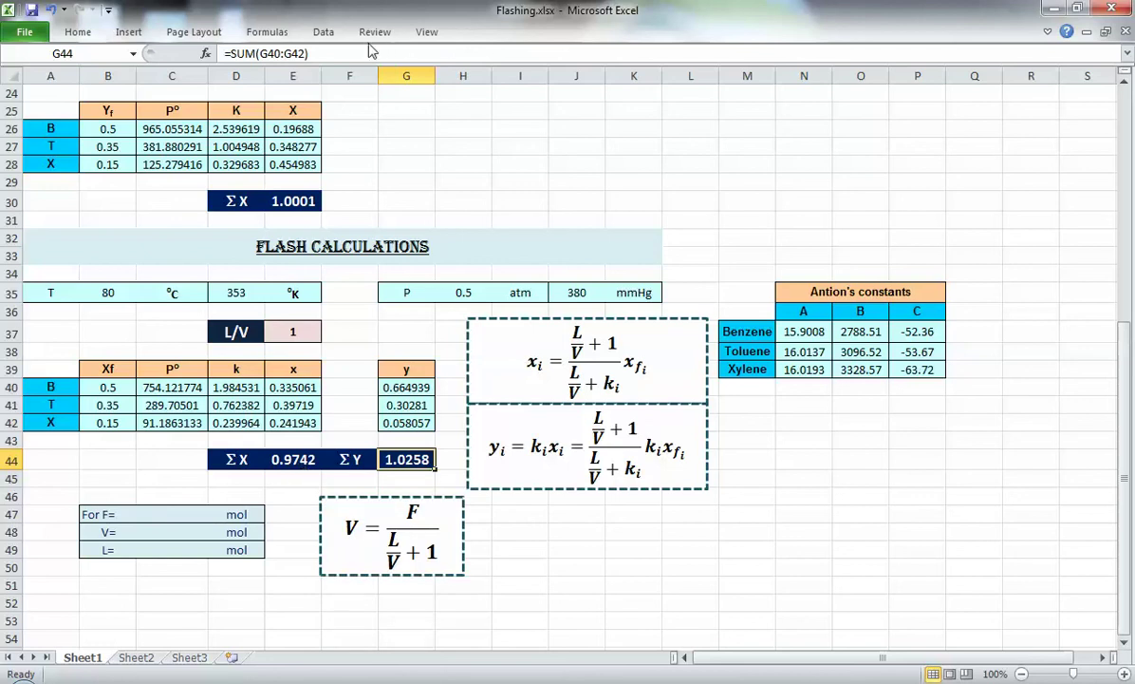
Step: Use Goal Seek to bring ΣX in E44 to 1 by changing L/V in E37, and check the resulting L/V and sums
double_click(322, 33)
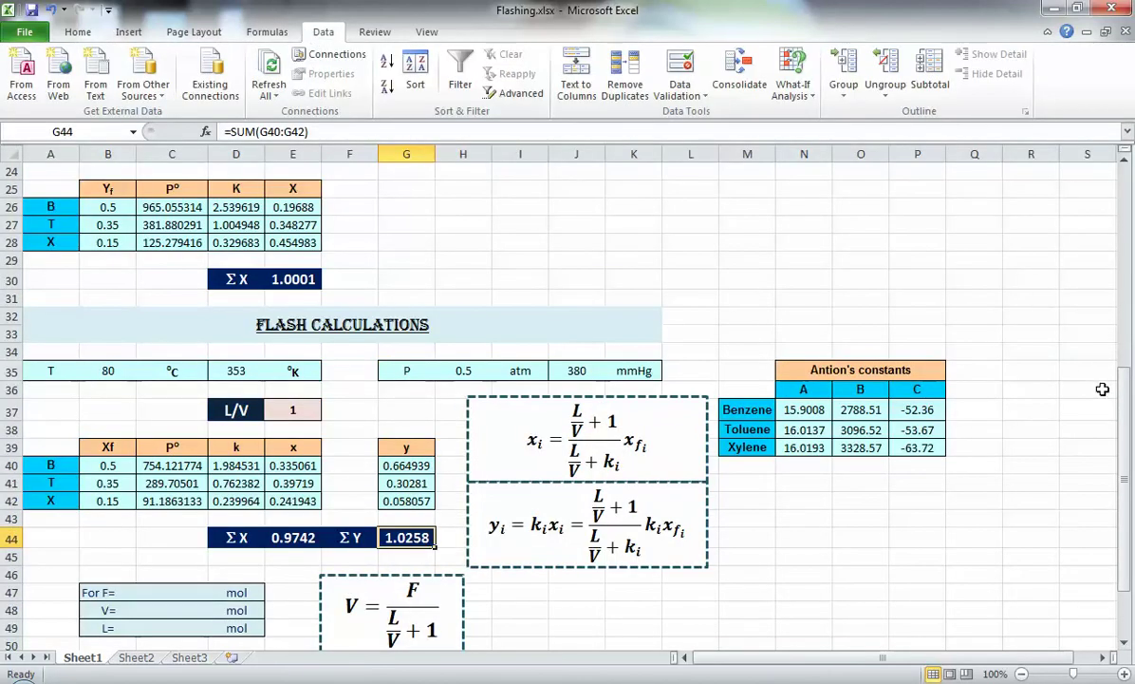
left_click_drag(1122, 406, 1123, 466)
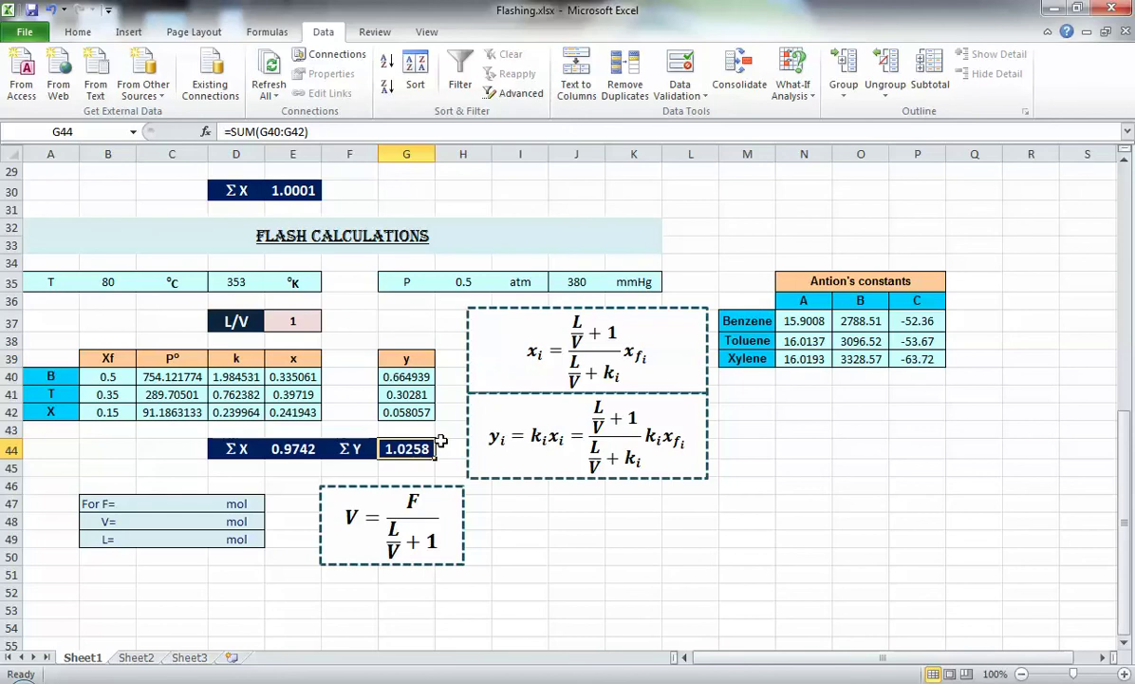
left_click(295, 446)
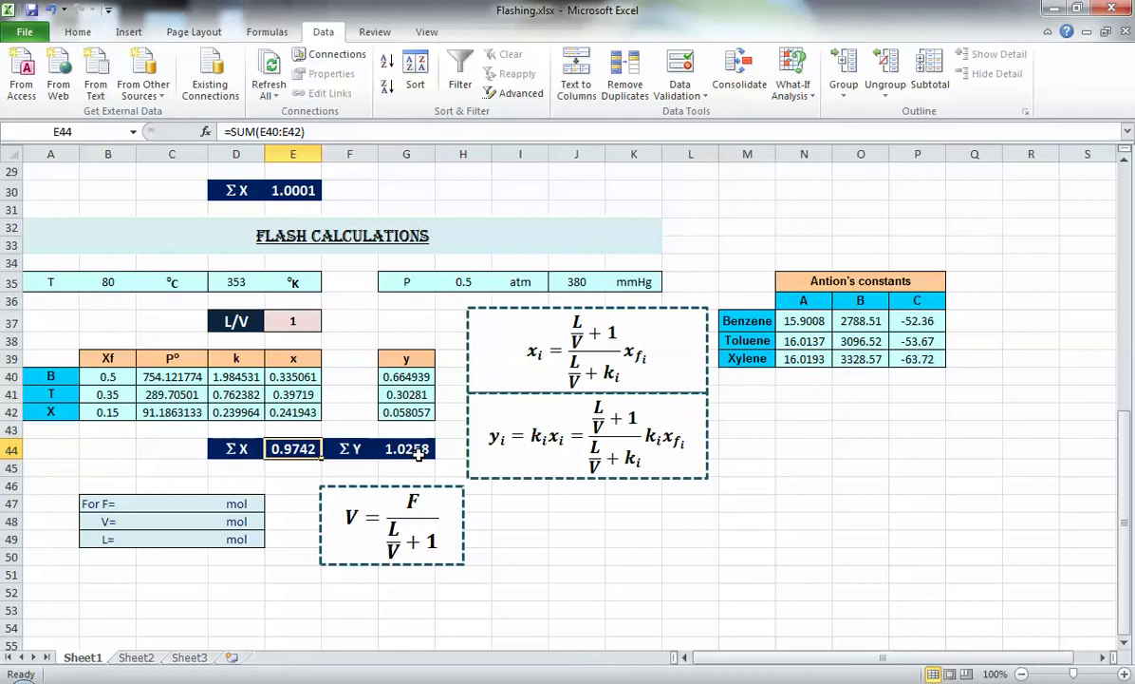
left_click(792, 87)
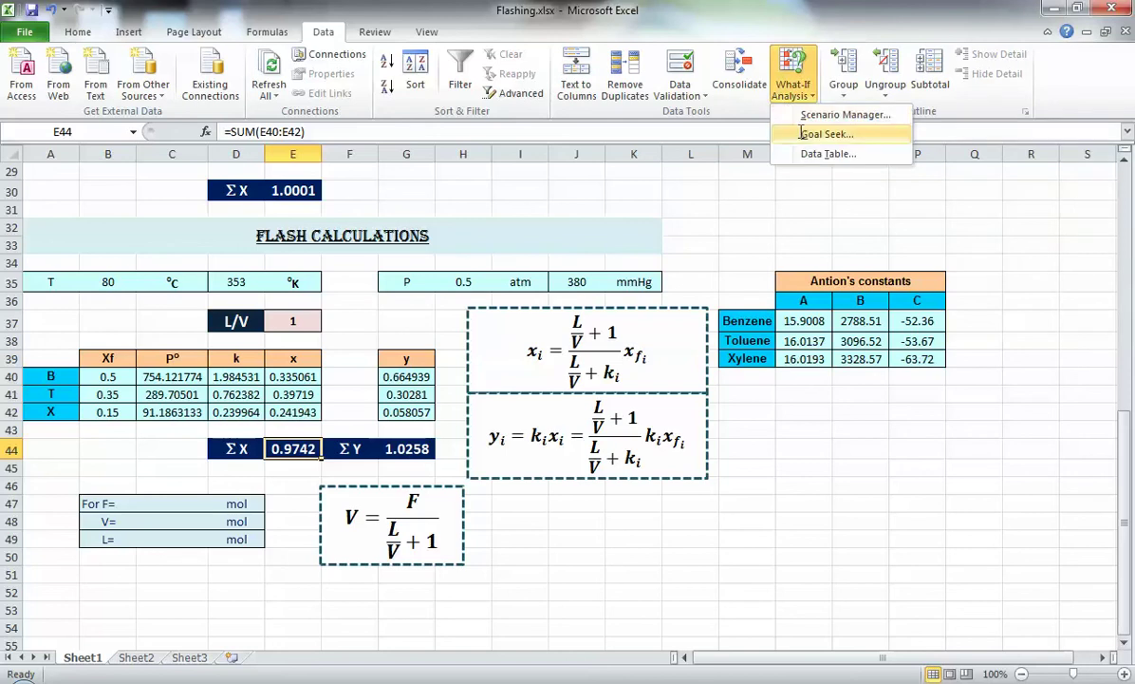
left_click(821, 134)
left_click(533, 303)
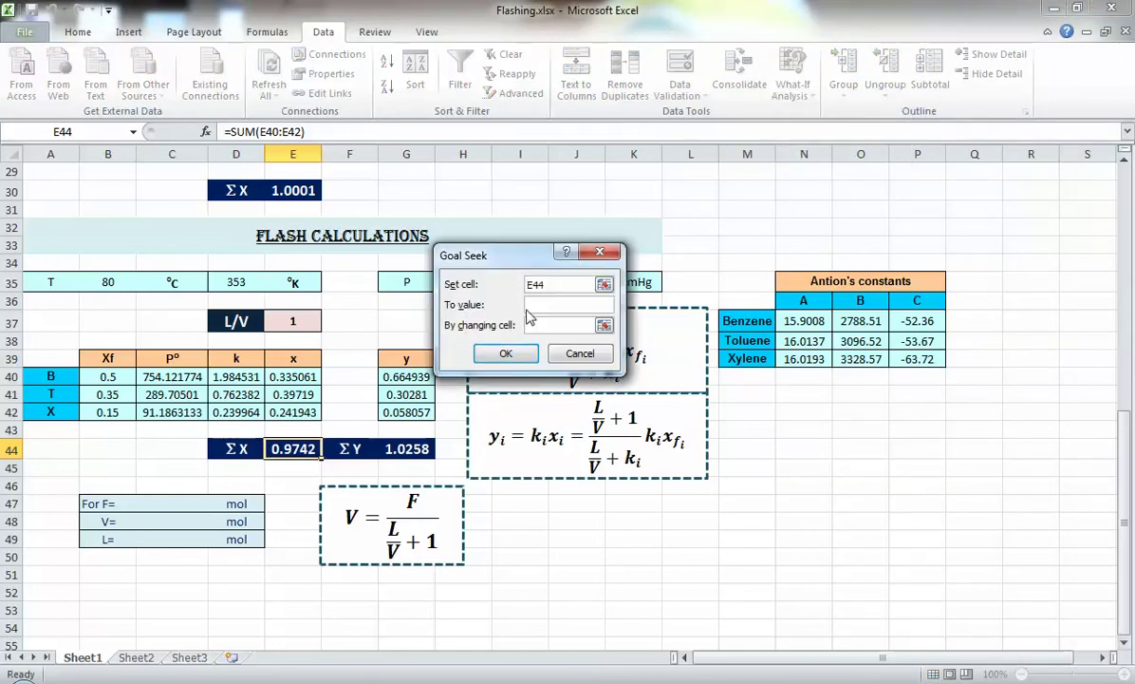
type("1")
left_click(532, 325)
left_click(289, 321)
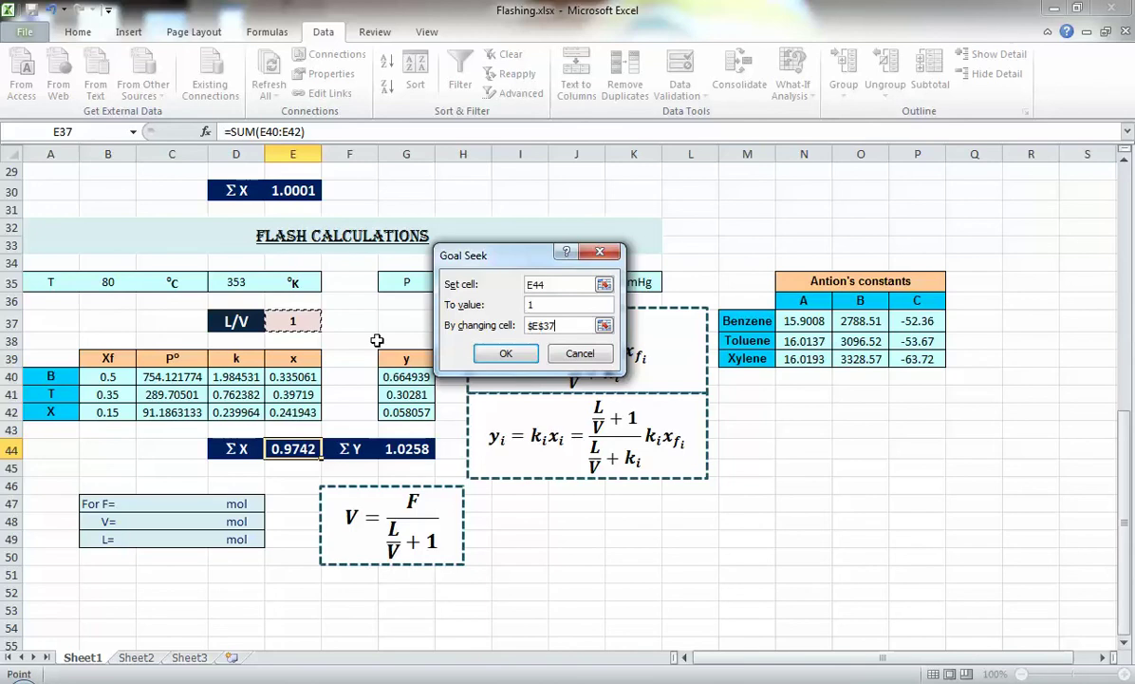
left_click(508, 356)
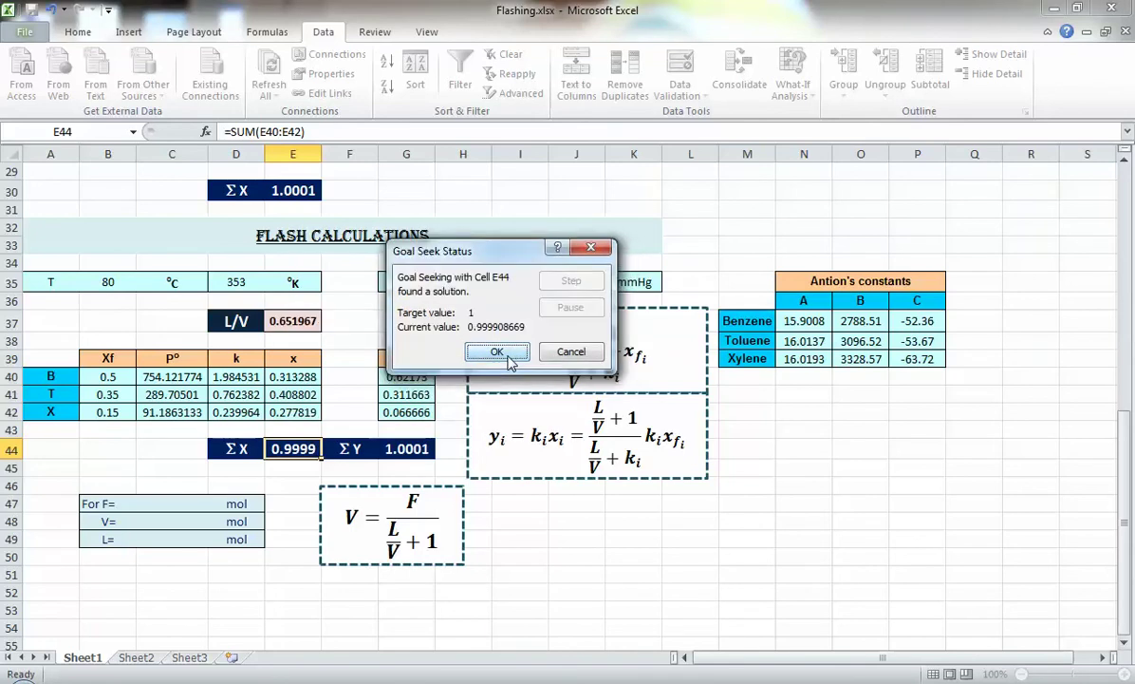
left_click(503, 353)
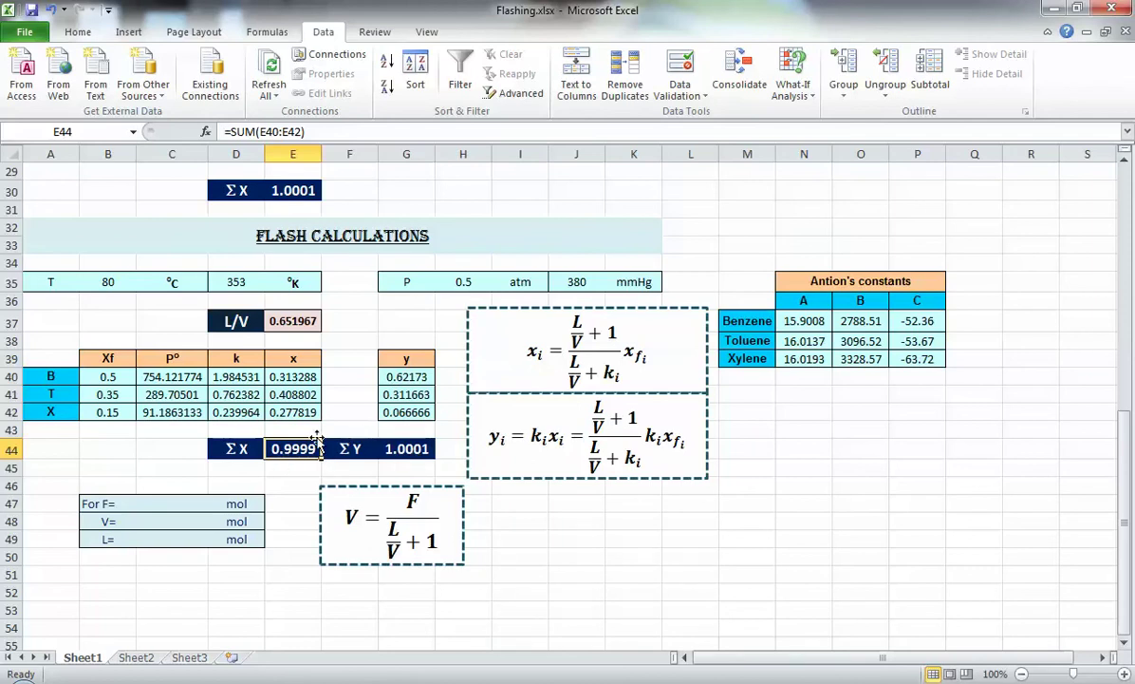
left_click(285, 321)
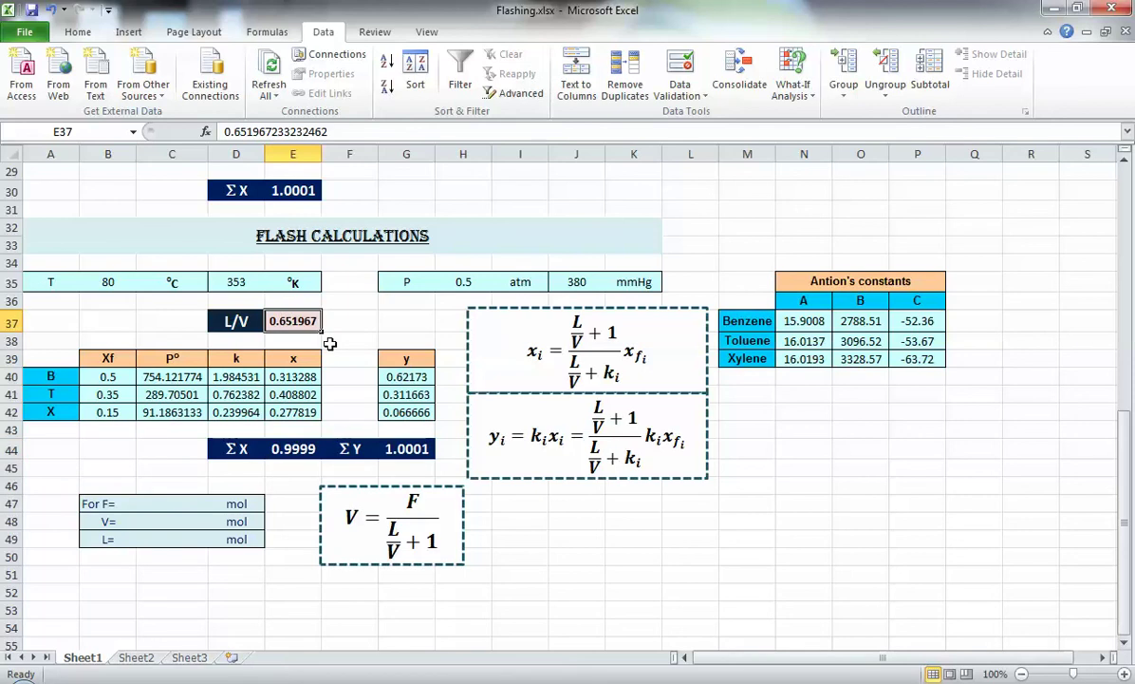
left_click(294, 446)
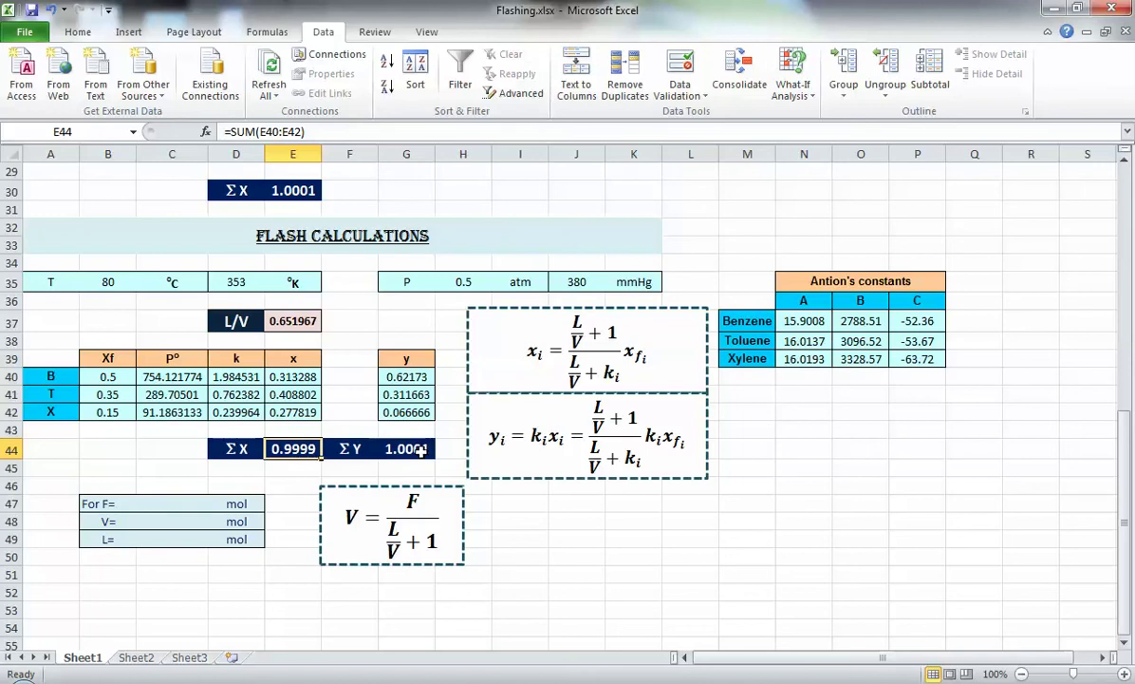
left_click(419, 451)
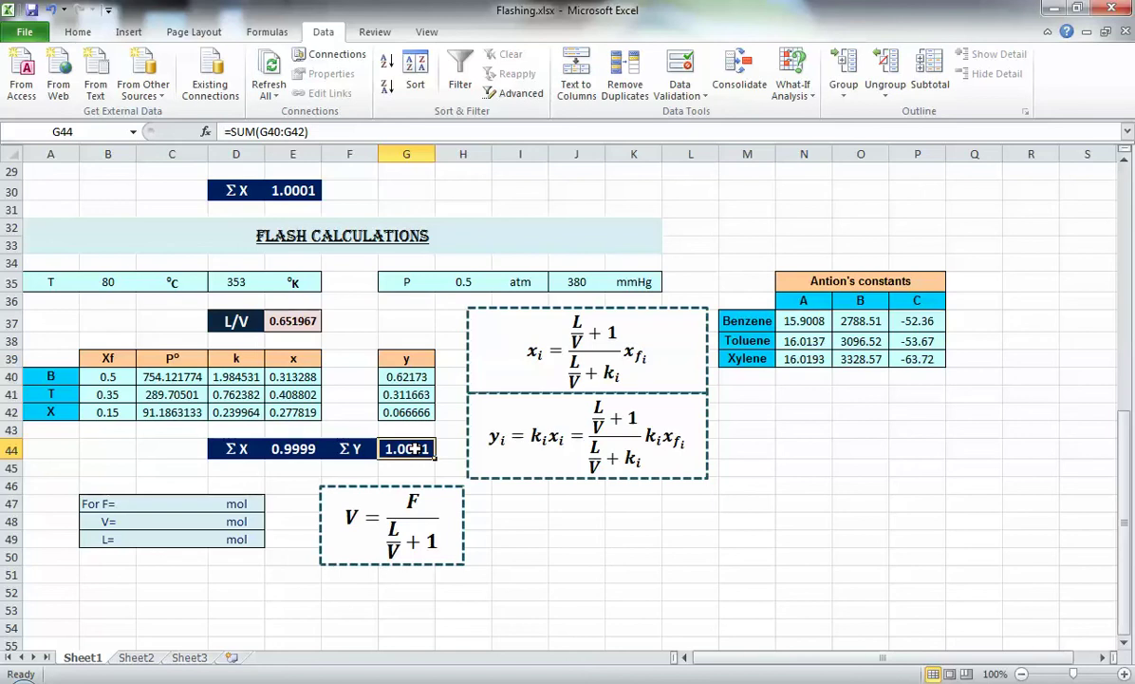
Step: Enter a feed amount F of 100 mol in C47
left_click(168, 503)
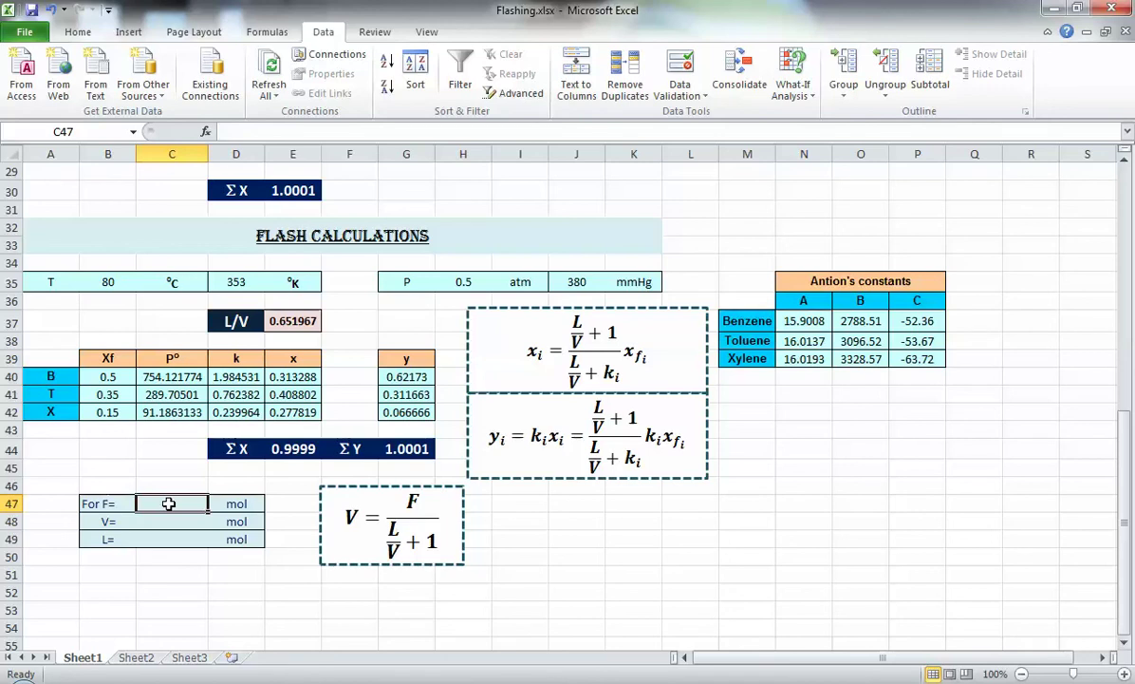
type("100")
key("Return")
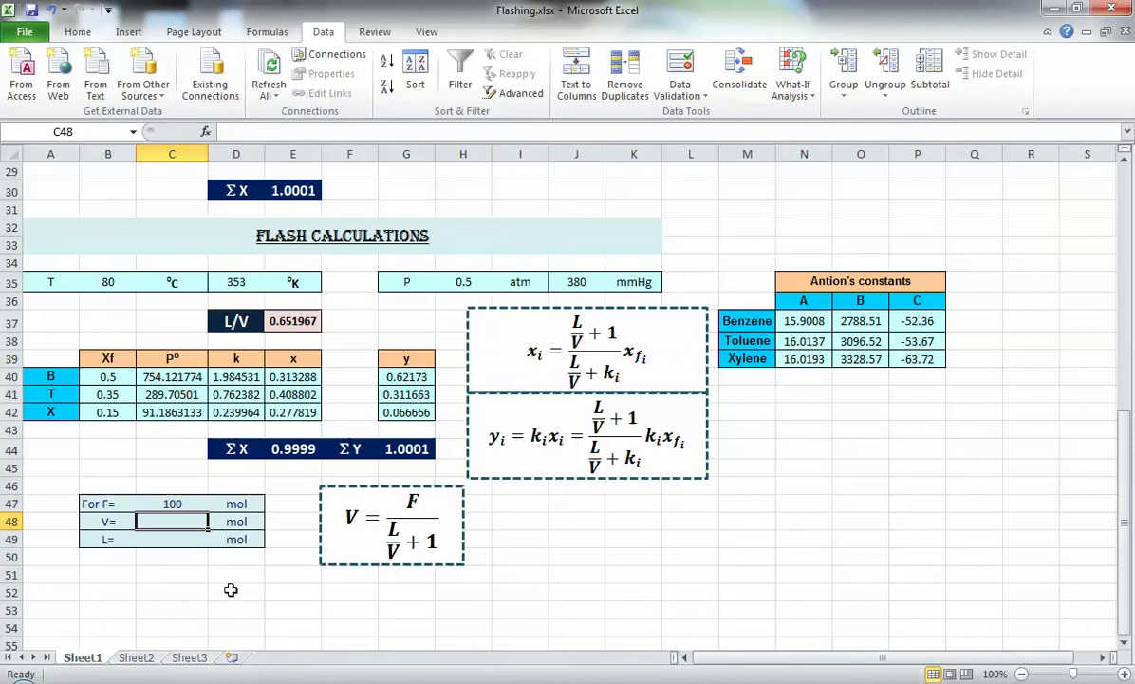
Step: Calculate the vapour amount V in C48 with the formula =C47/(E37+1)
type("=")
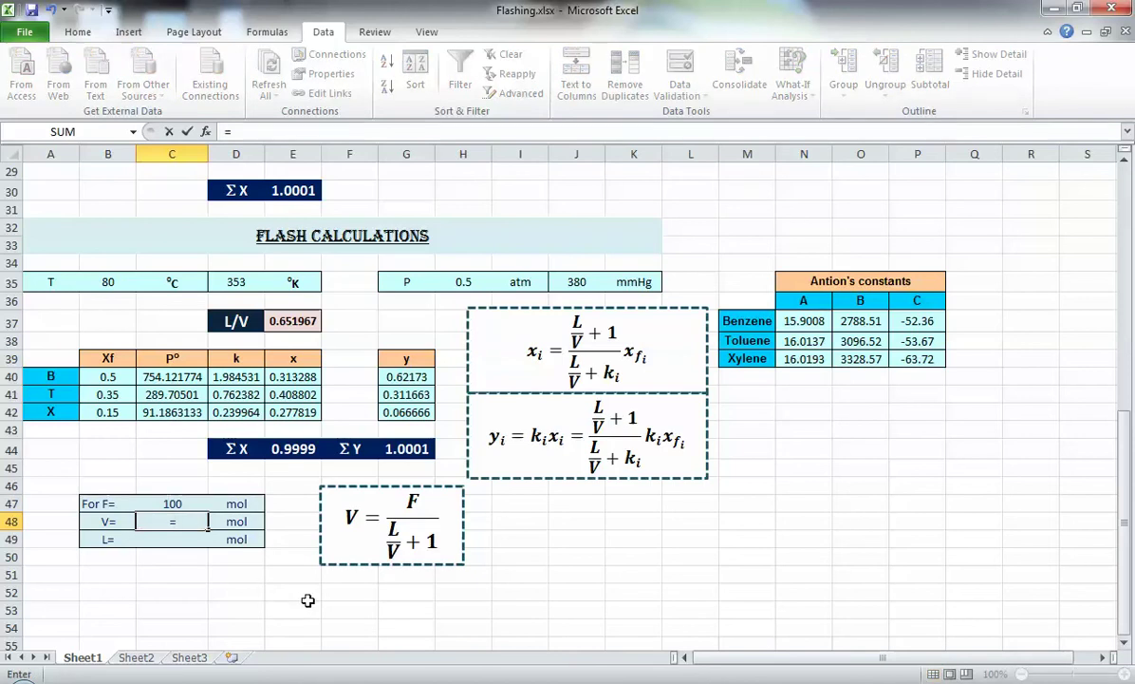
left_click(168, 503)
type("/(")
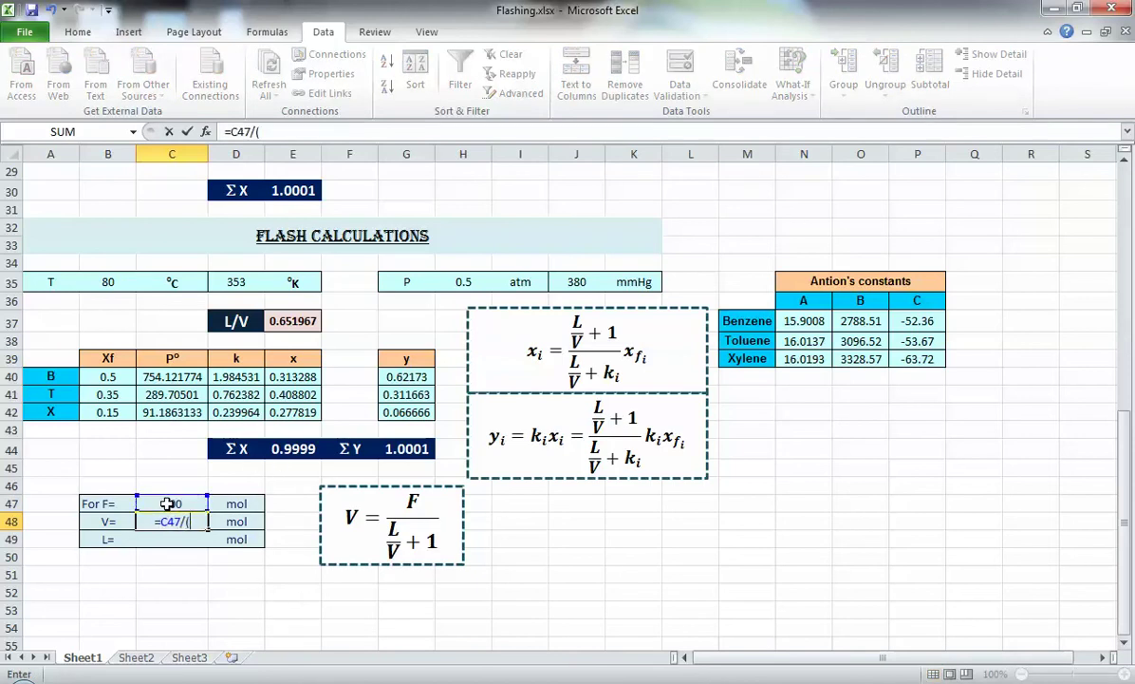
left_click(295, 323)
type("+")
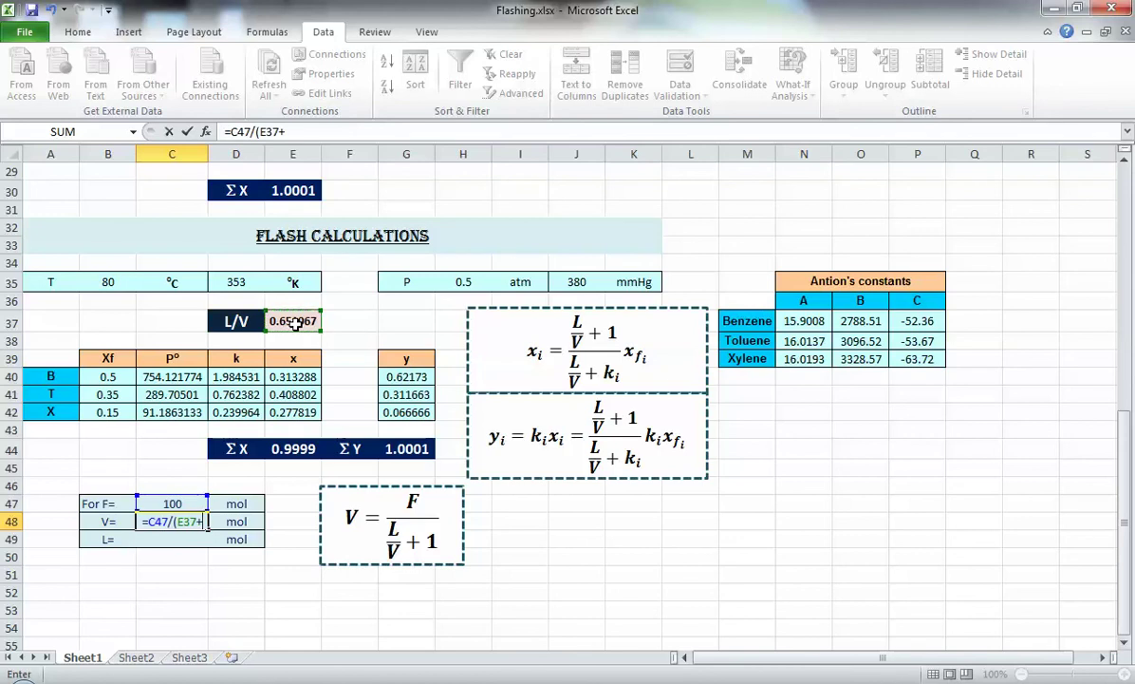
type("1)")
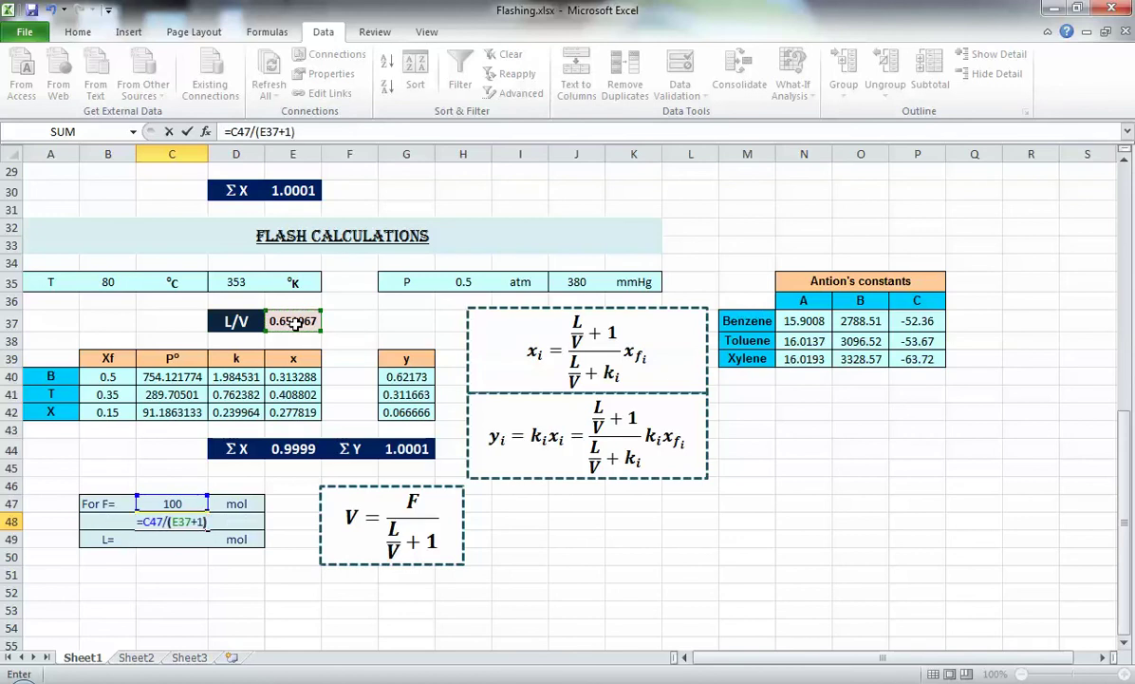
key("Return")
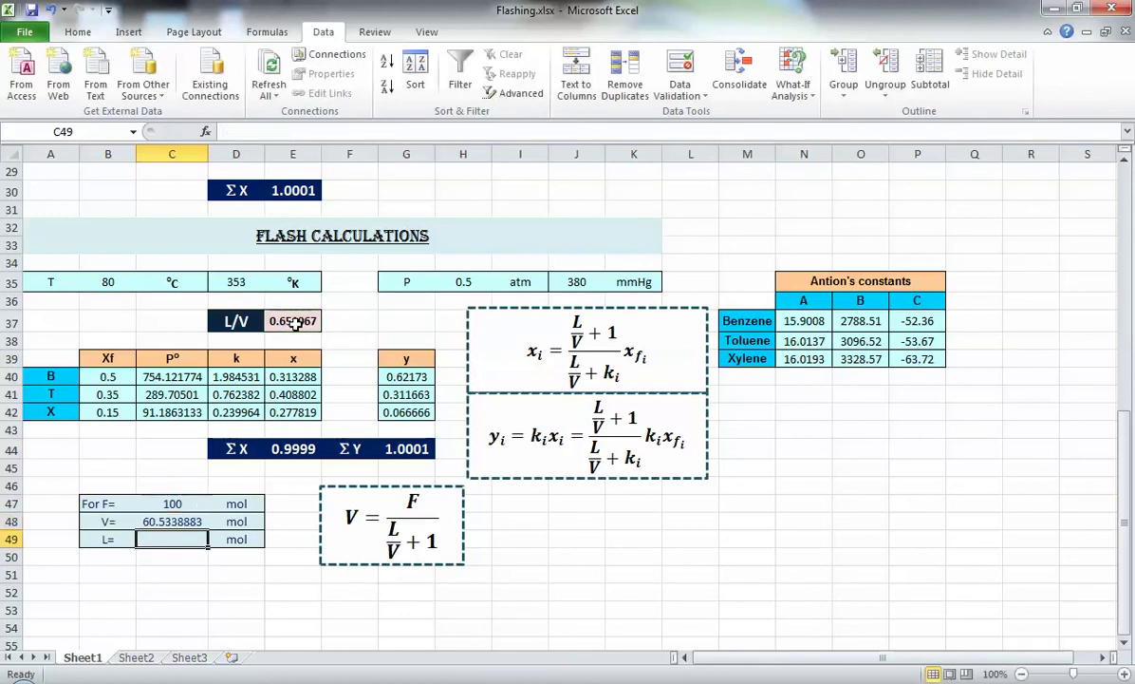
Step: Calculate the liquid amount L in C49 by subtracting V from F with =C47-C48
type("=")
key("Up")
key("Up")
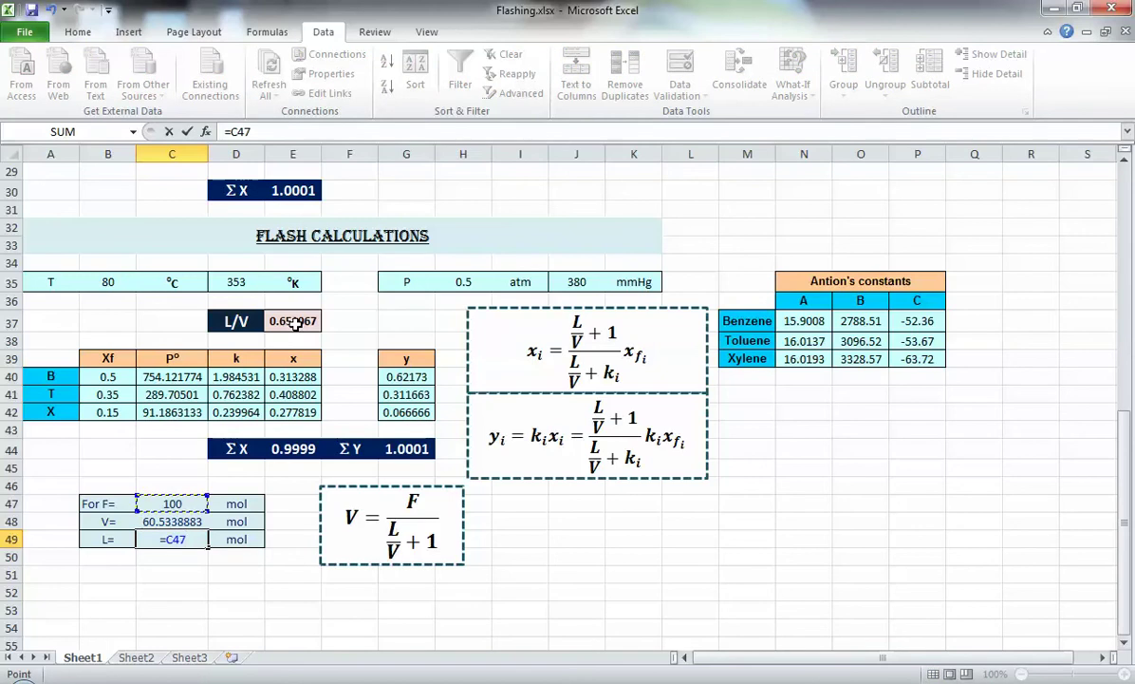
type("-")
key("Up")
key("Return")
key("Up")
key("Right")
key("Right")
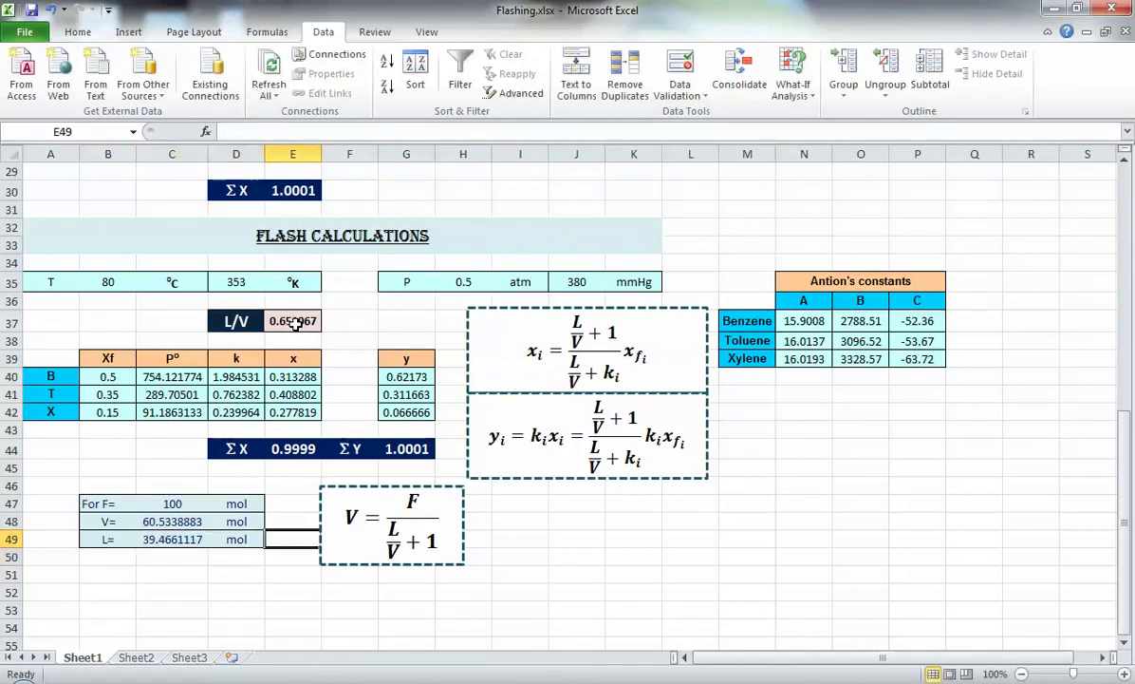
key("Left")
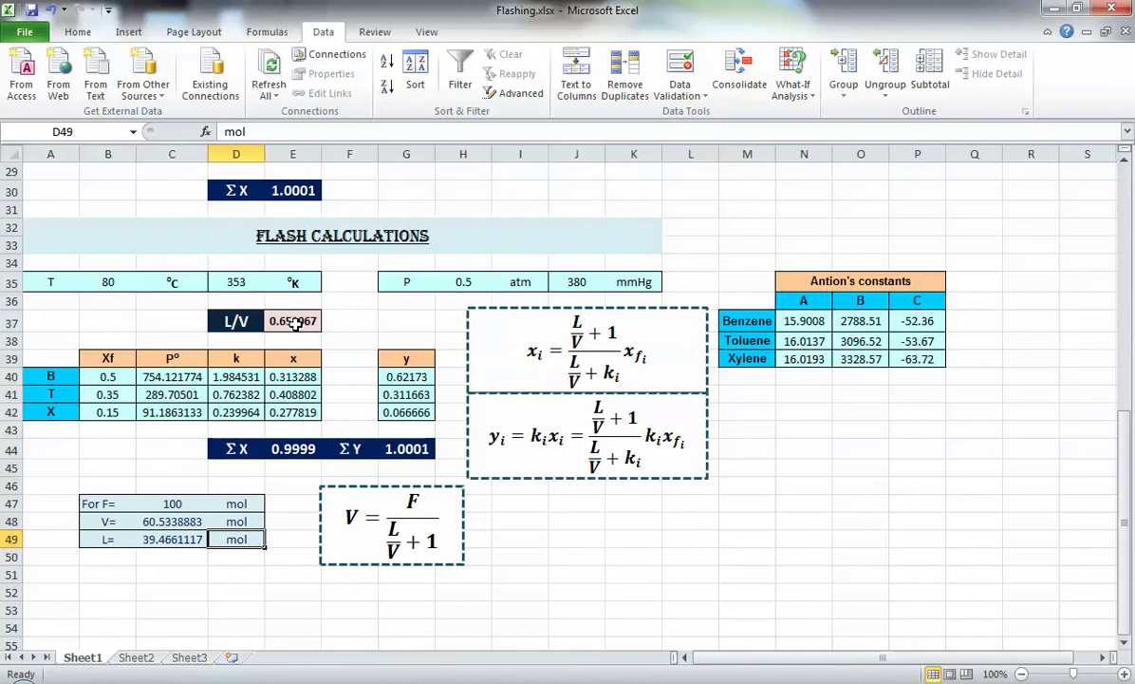
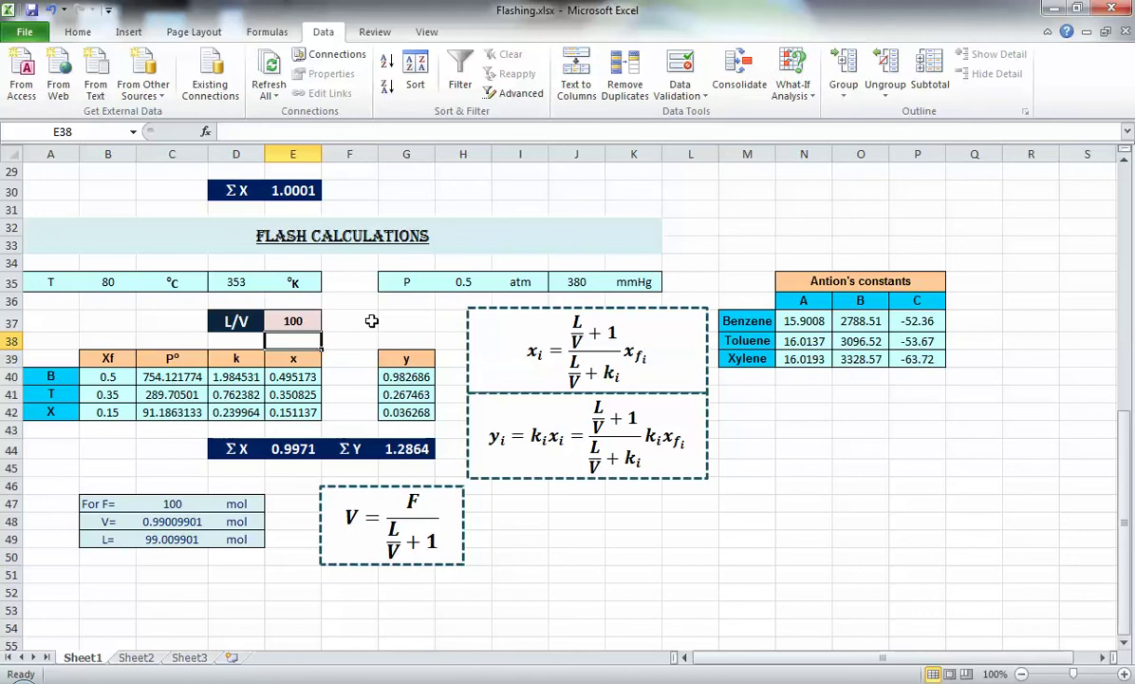
Step: Try an assumed L/V value of 1000 in cell E37
key("F2")
type("00")
key("Return")
key("Up")
type("1000")
key("Return")
key("Up")
Step: Set the assumed L/V in E37 to 100
key("F2")
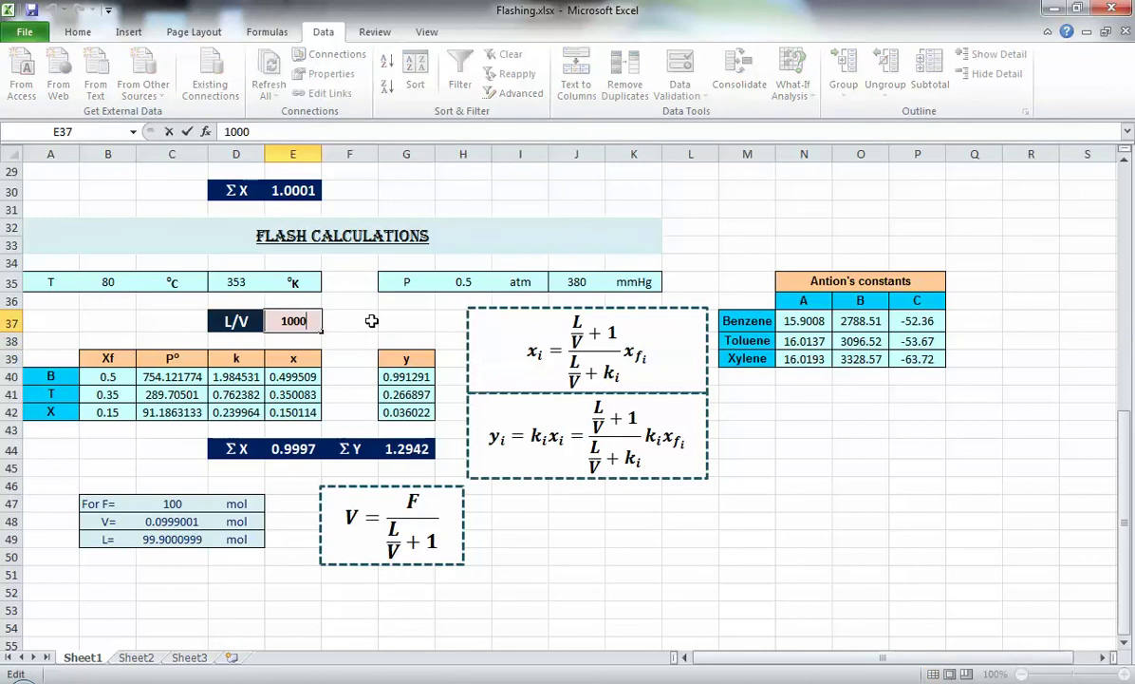
key("BackSpace")
key("Return")
key("Up")
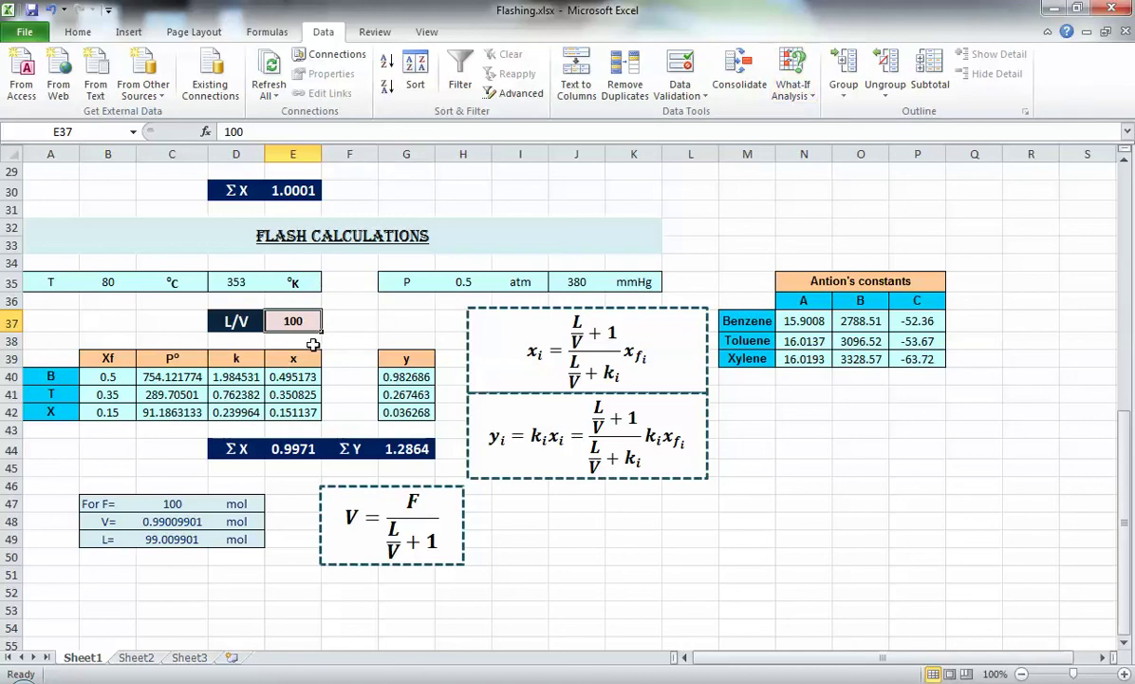
Step: Run Goal Seek from the L/V guess of 100, targeting 1 for ΣX in E44 by changing E37, and accept the solution
left_click(794, 91)
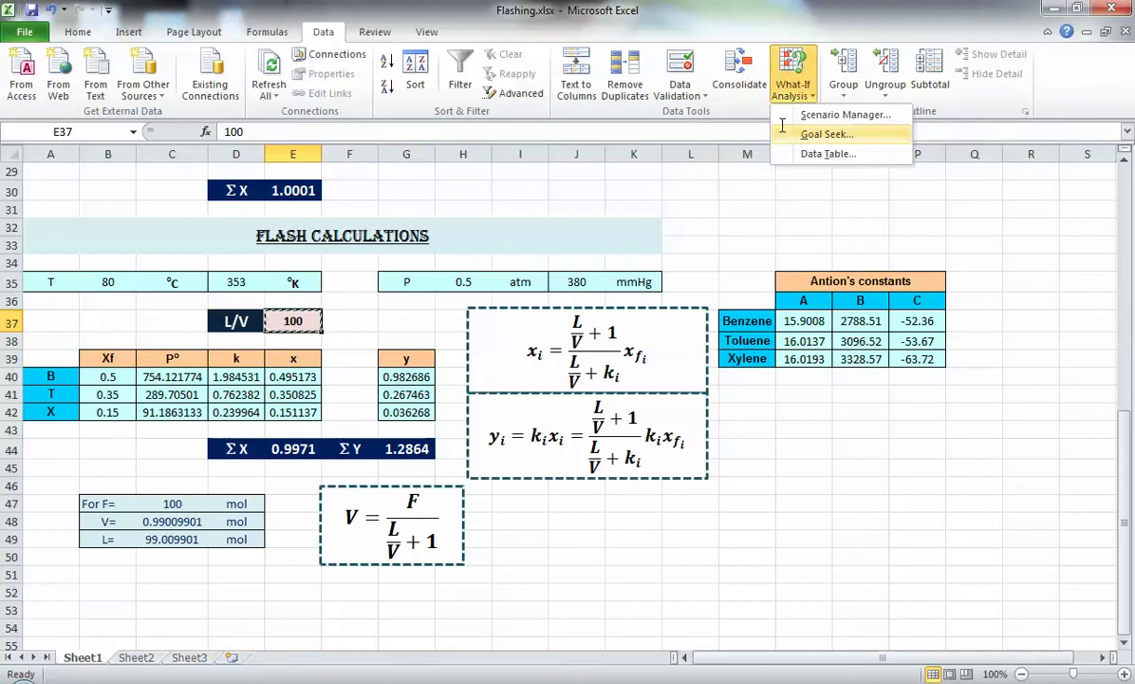
left_click(824, 134)
left_click(312, 452)
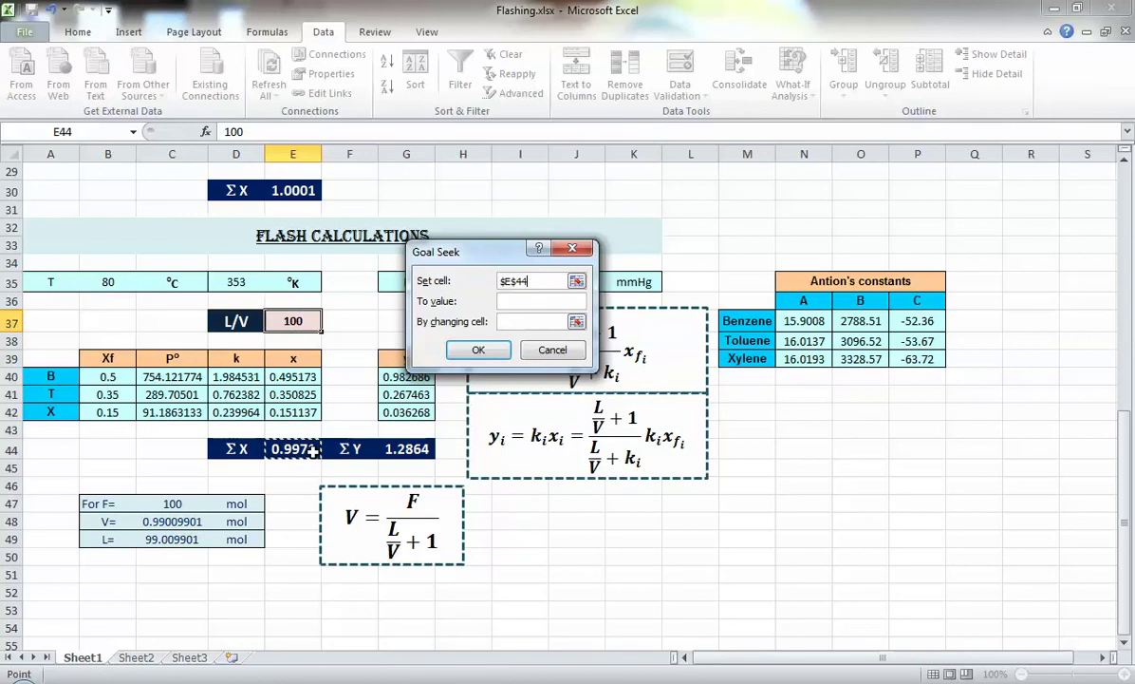
key("Tab")
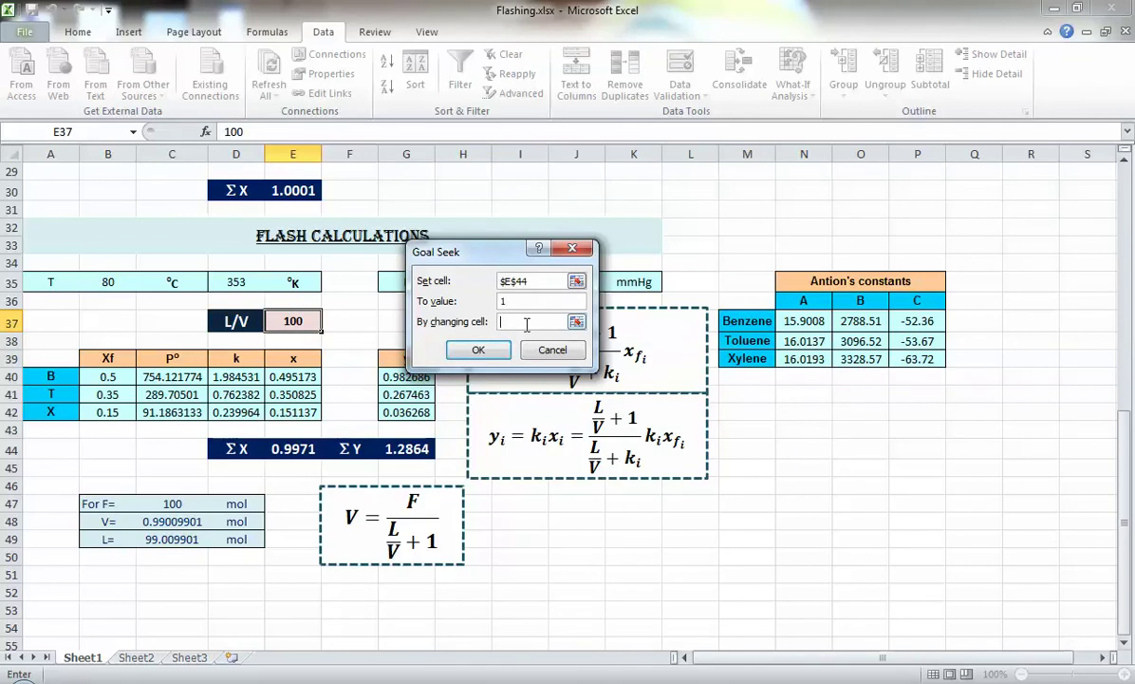
left_click(304, 324)
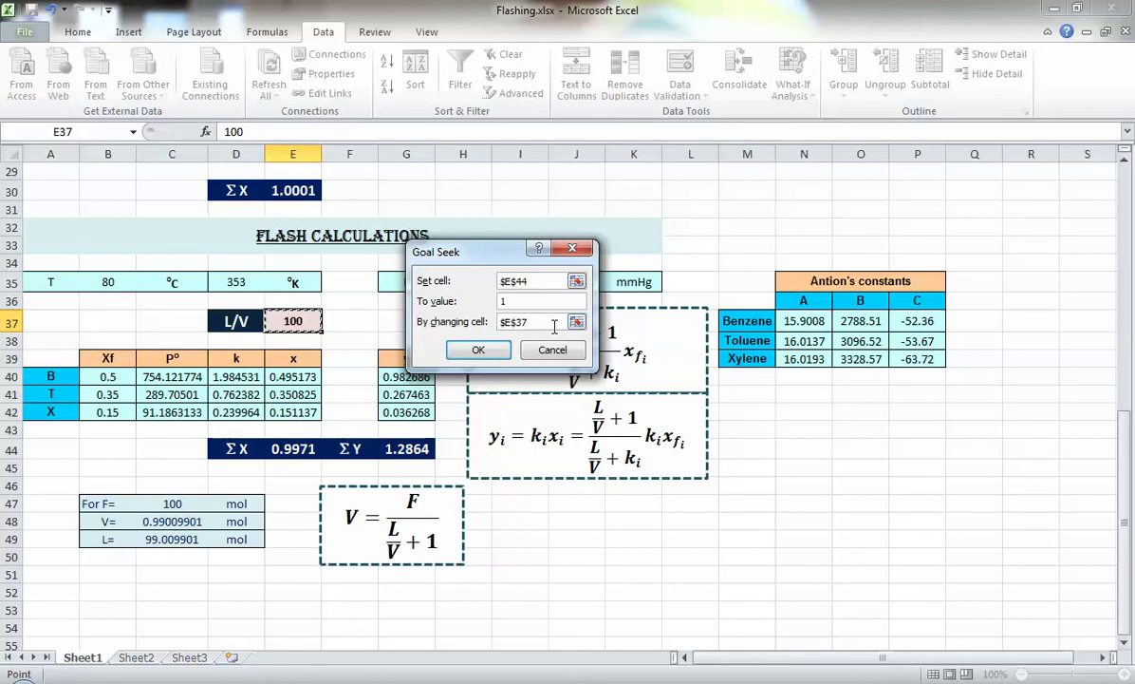
left_click(506, 358)
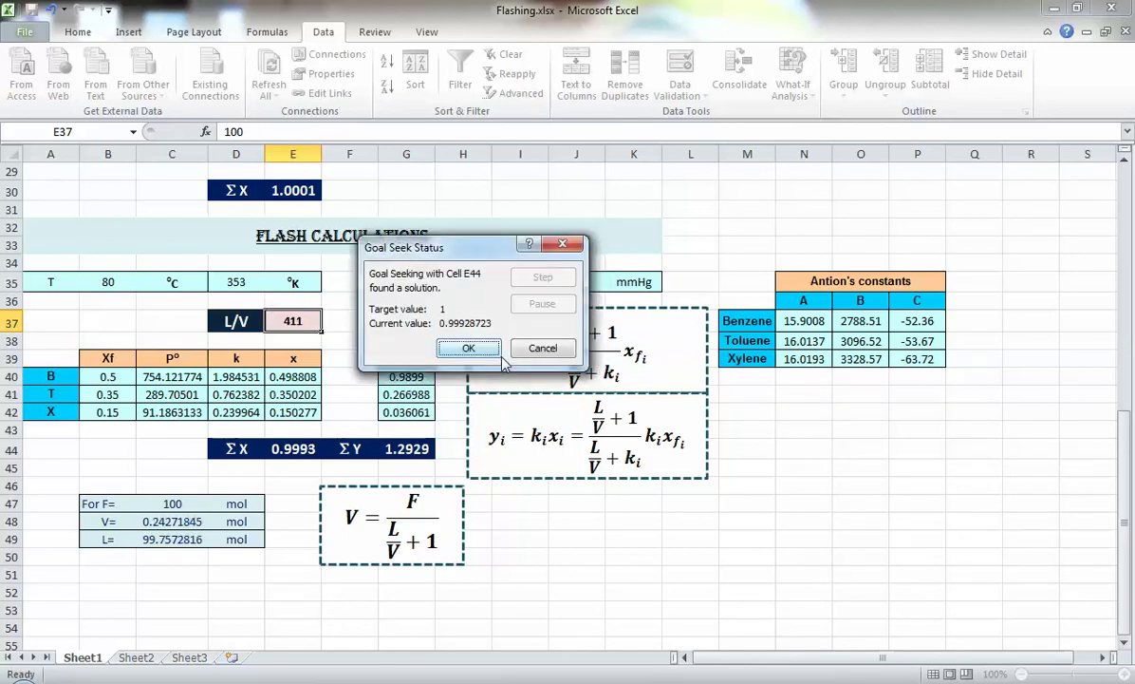
left_click(468, 348)
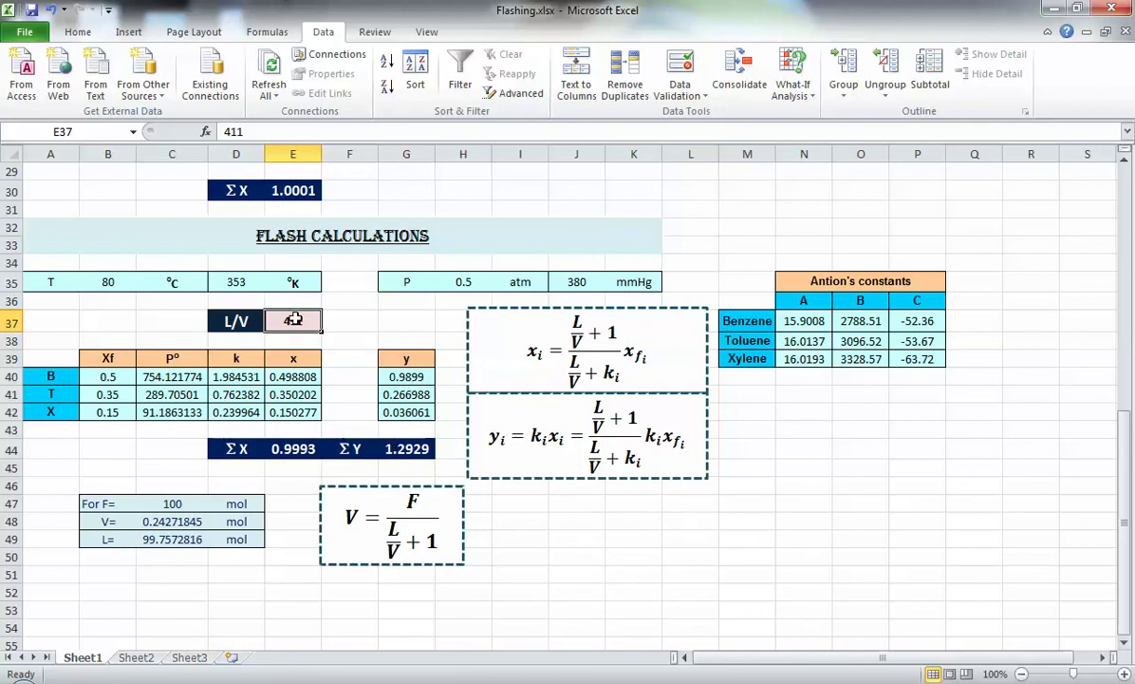
Step: Set L/V in E37 to 10000 and check ΣX, ΣY and the liquid amount L
type("10000")
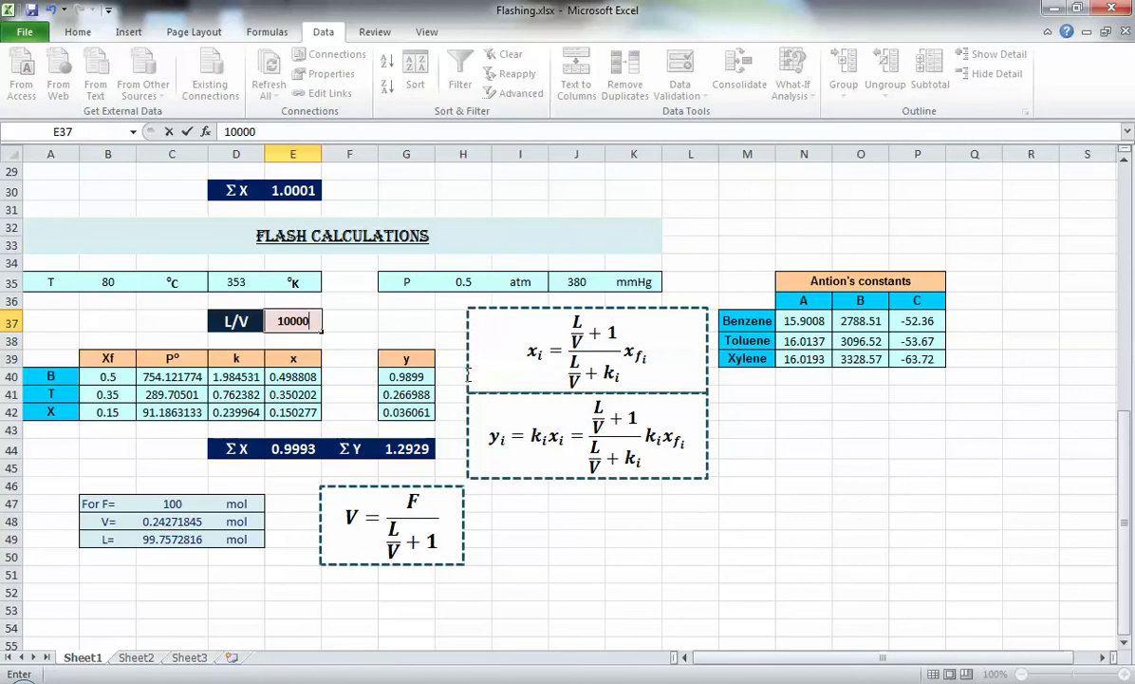
key("Return")
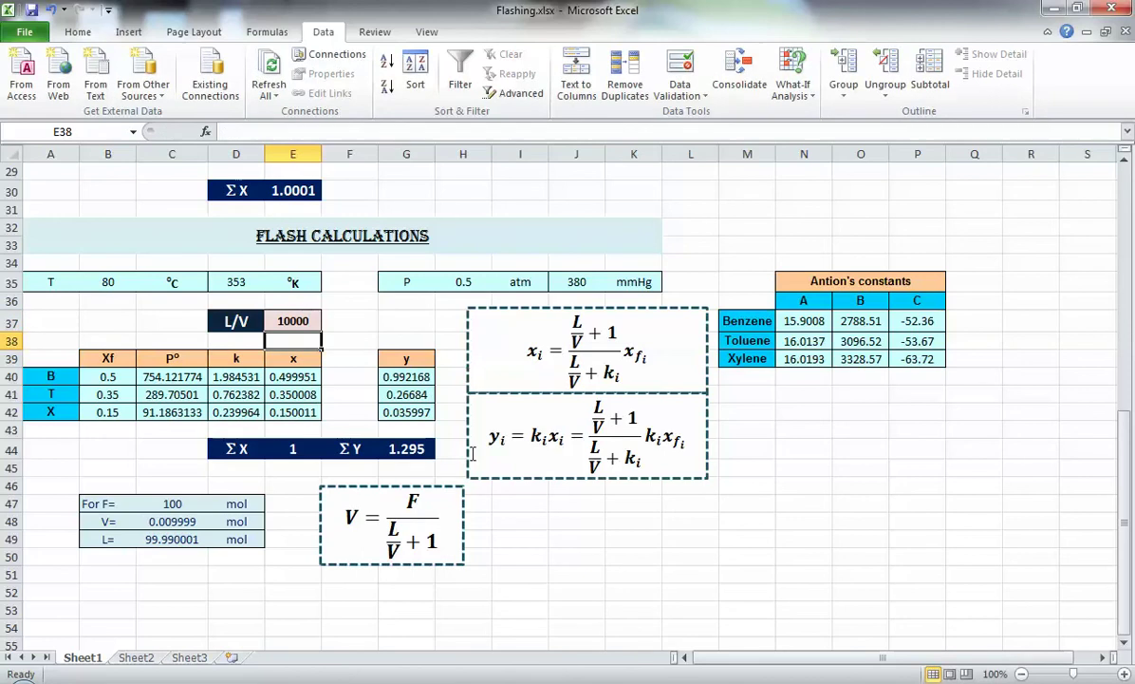
left_click(312, 446)
left_click(414, 446)
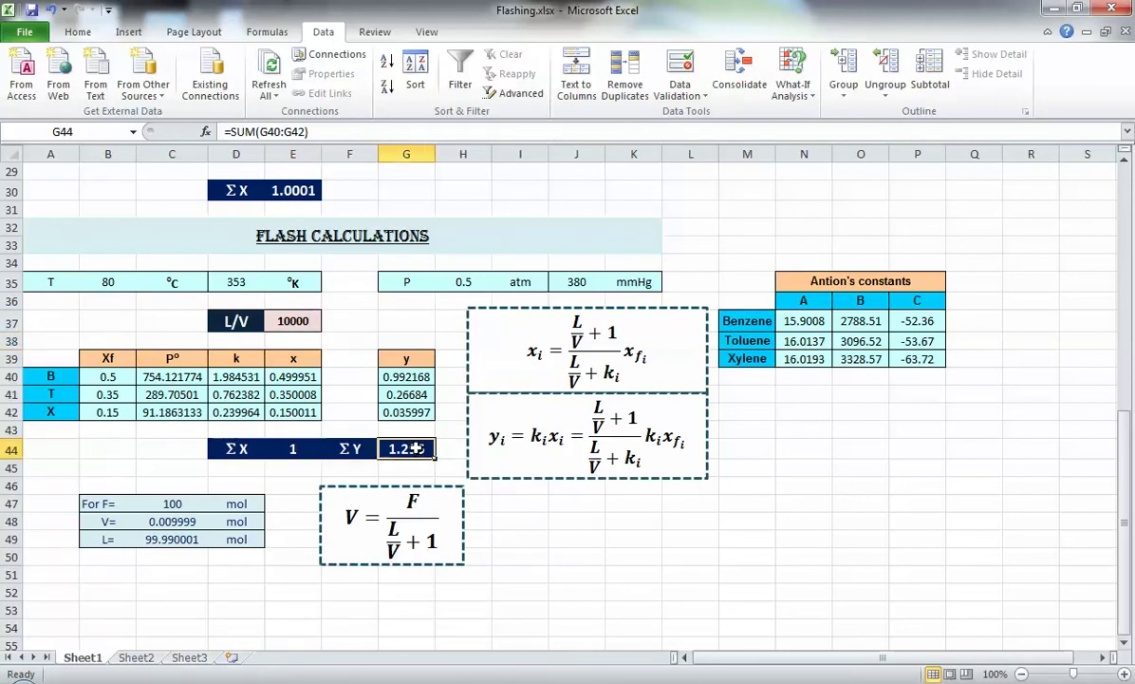
left_click(171, 540)
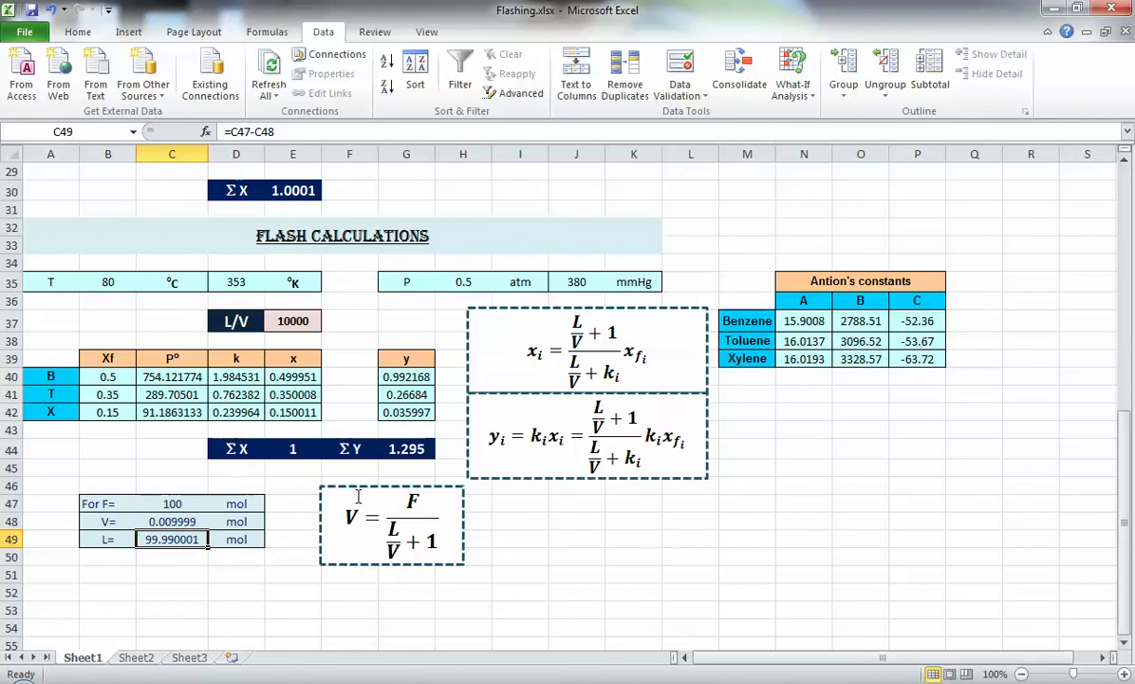
left_click(311, 323)
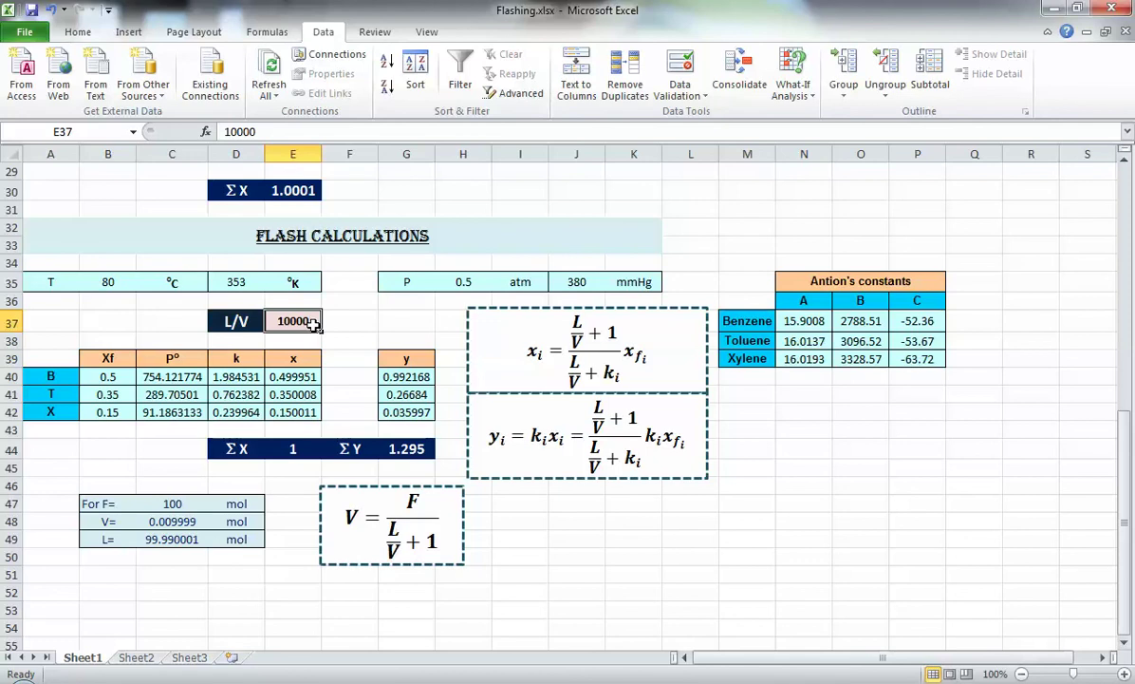
Step: Set the assumed L/V in cell E37 to 0.001
type(".")
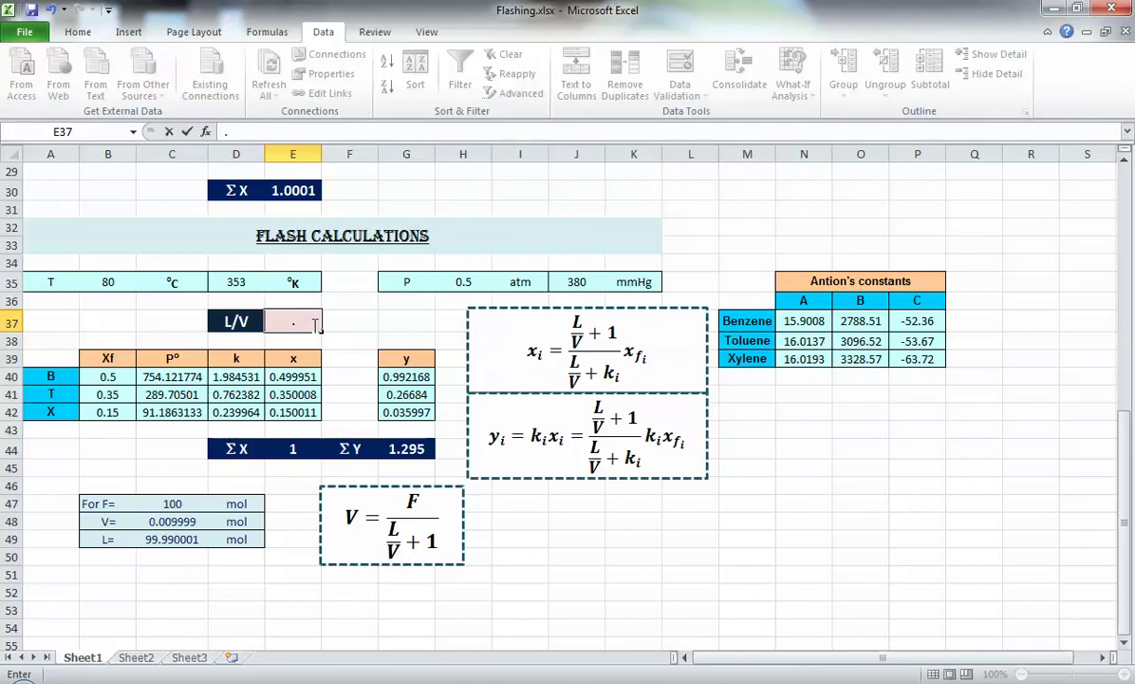
type("001")
key("Return")
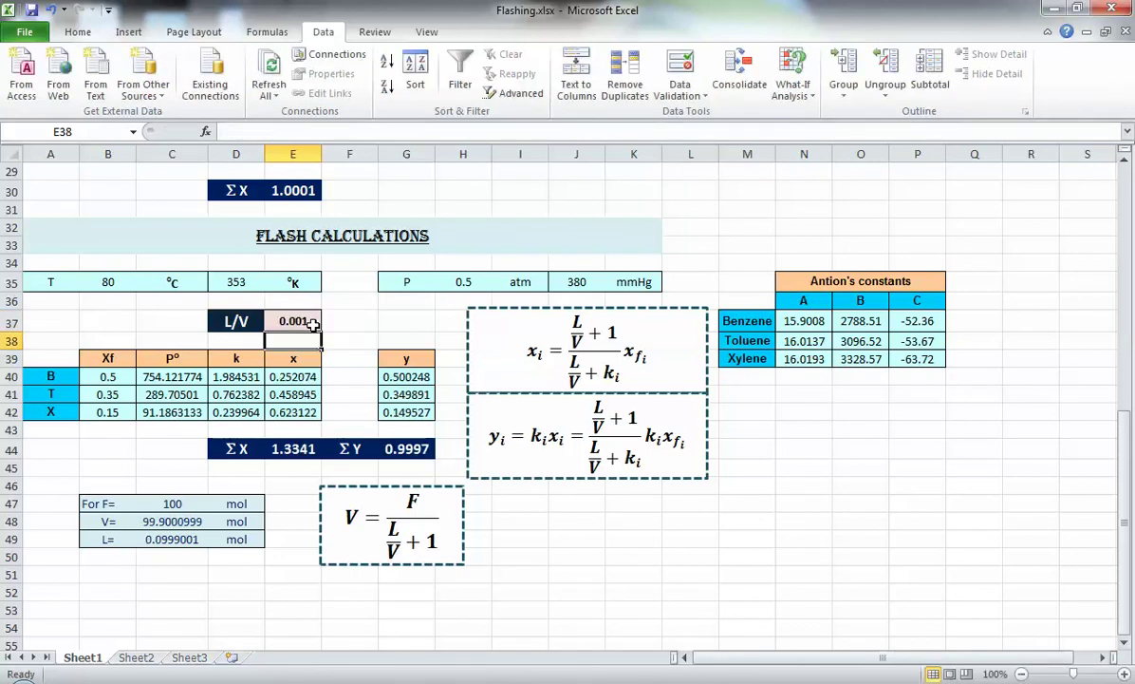
Step: Change the assumed L/V in E37 to 0.01
double_click(313, 324)
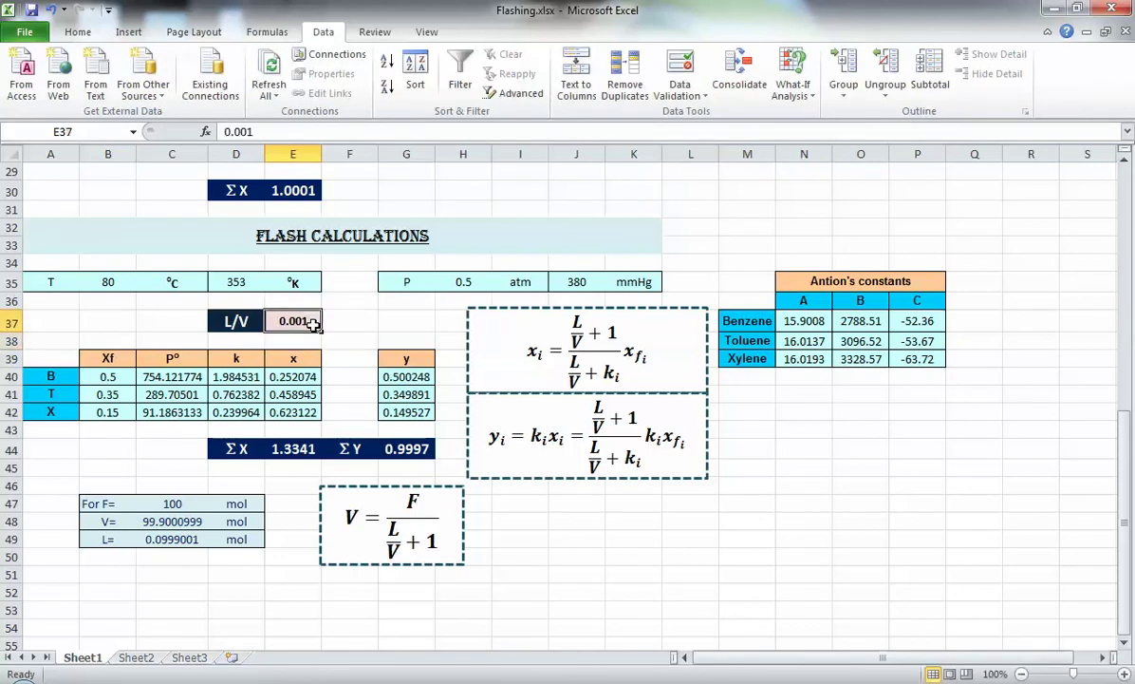
key("Left")
key("BackSpace")
key("Return")
left_click(313, 325)
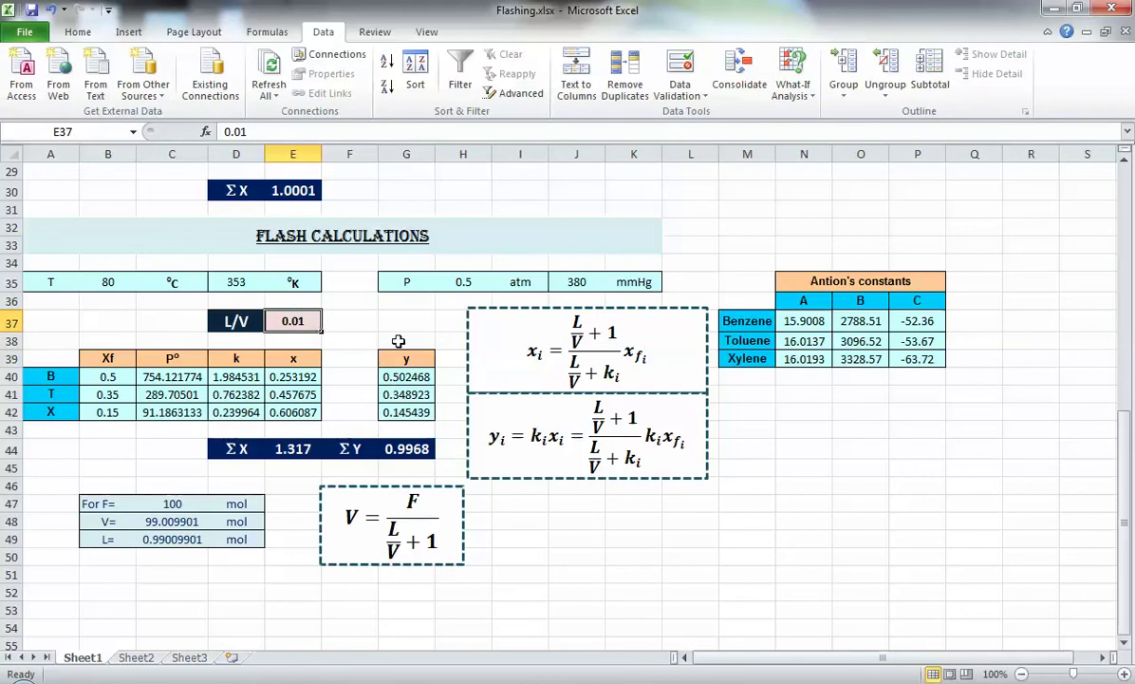
Step: Run Goal Seek from the L/V guess of 0.01, targeting 1 for ΣY in G44 by changing E37, and accept the result
left_click(415, 455)
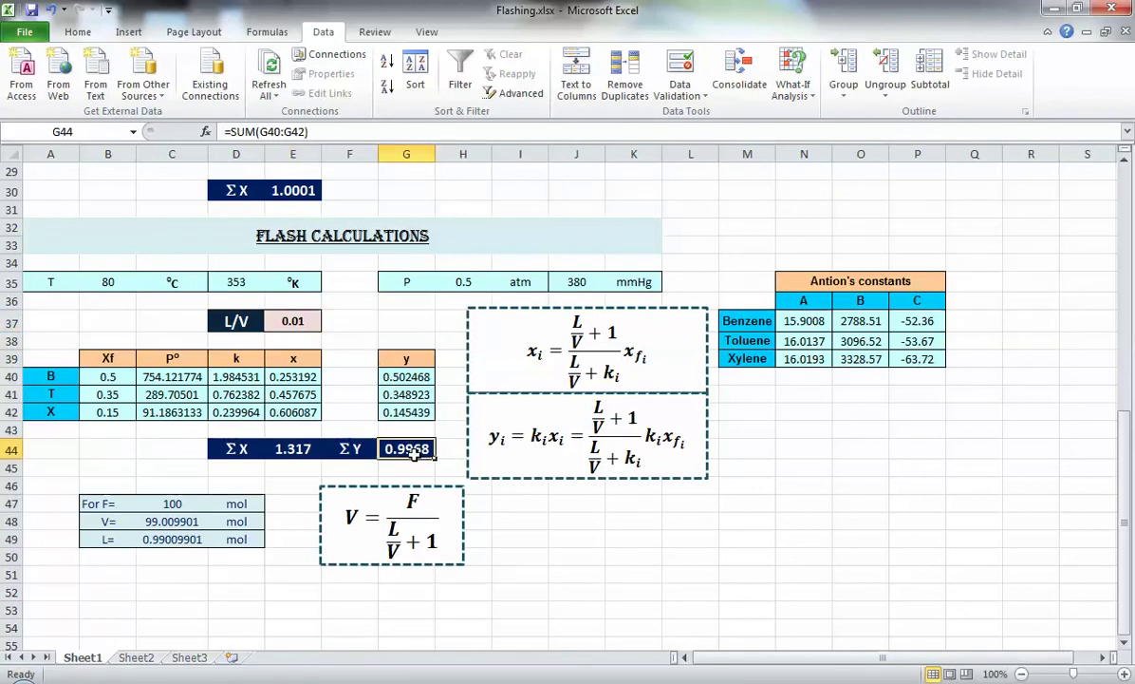
left_click(794, 85)
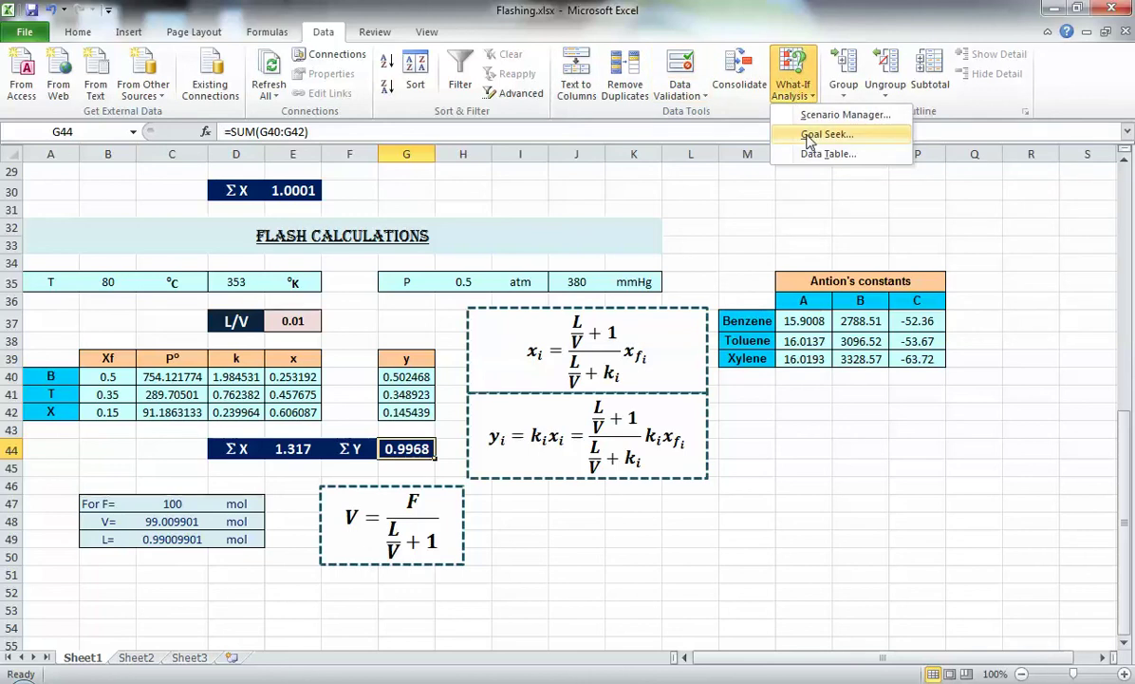
left_click(808, 136)
left_click(475, 298)
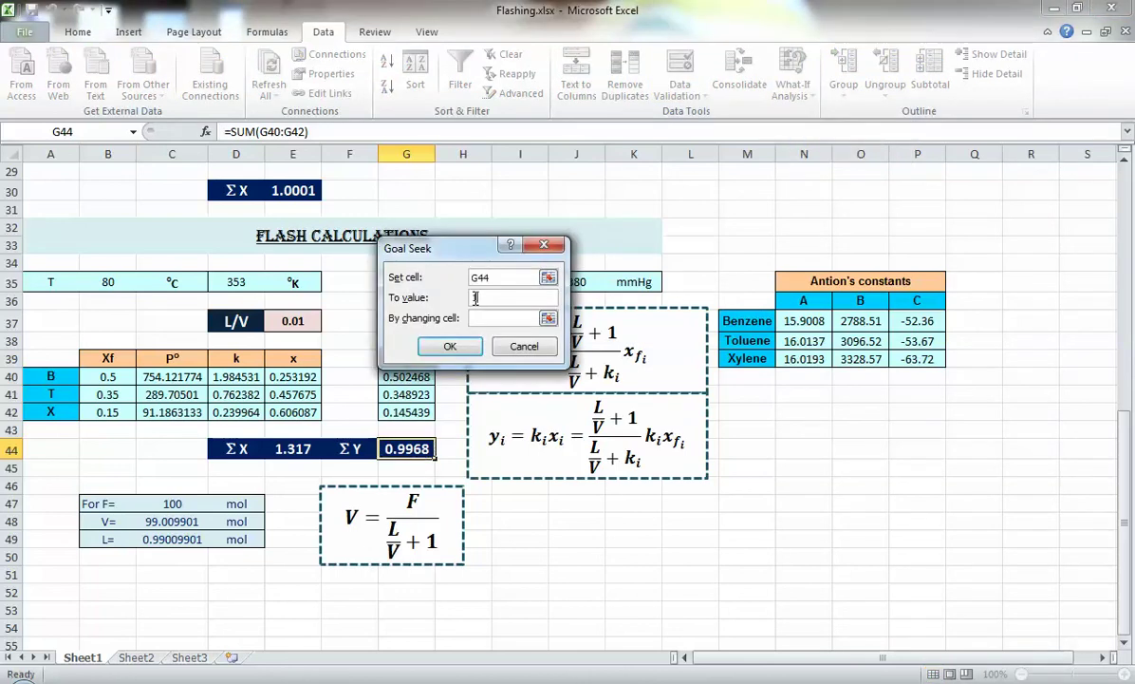
left_click(292, 321)
left_click(449, 346)
left_click(439, 344)
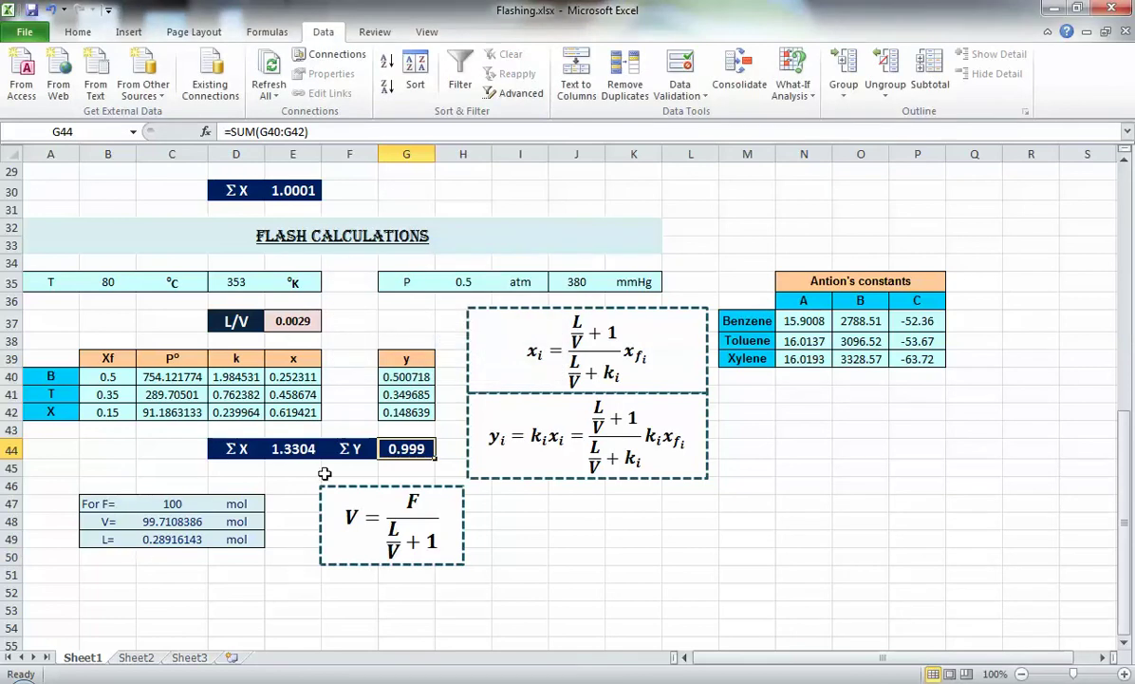
Step: Replace the L/V value in E37 with a guess of 1
left_click(303, 323)
type("1")
key("ctrl+Return")
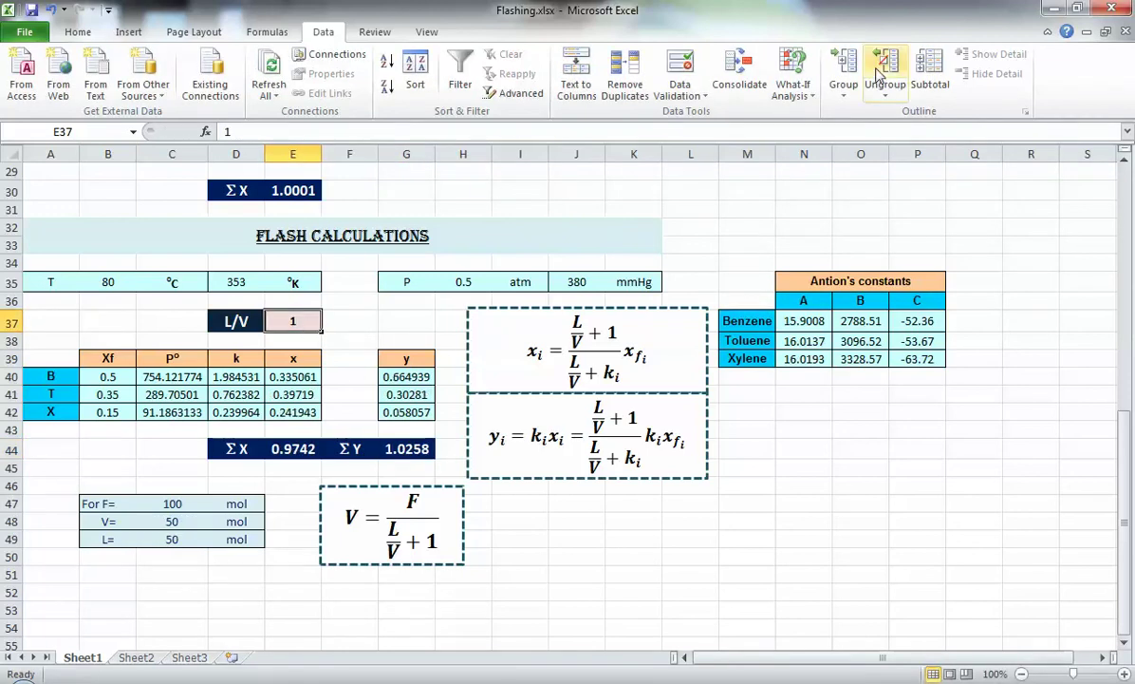
Step: Run Goal Seek from the L/V guess of 1, targeting 1 for ΣY in G44 by changing E37, and accept the solution
left_click(794, 81)
left_click(802, 134)
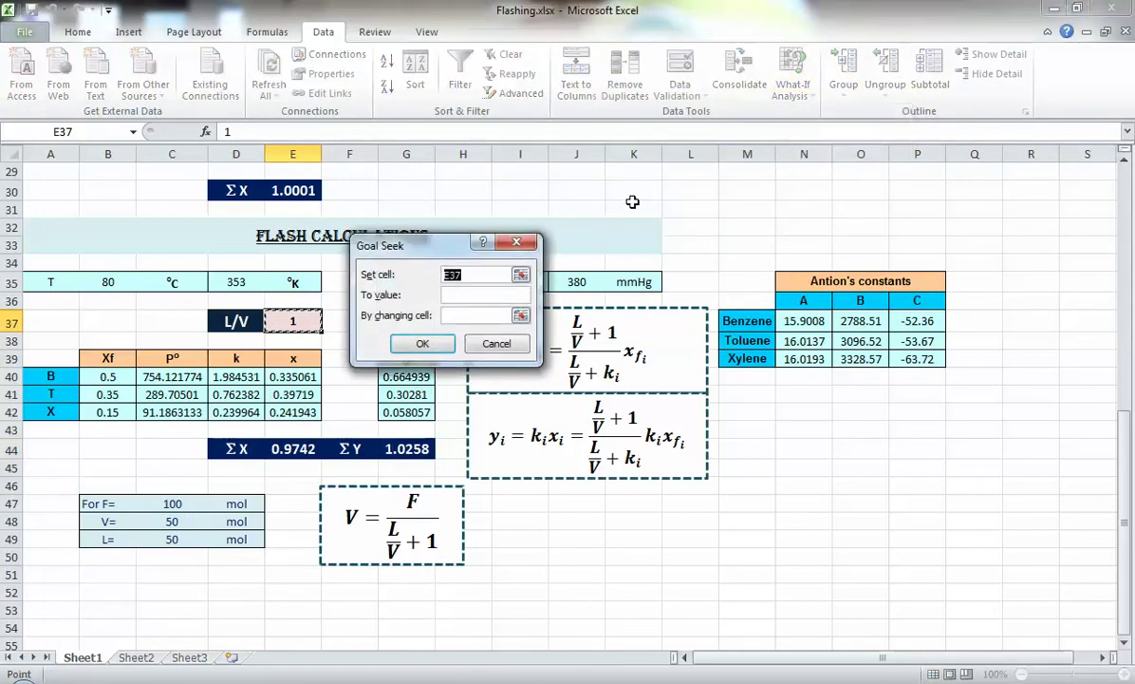
left_click(407, 448)
key("Tab")
type("1")
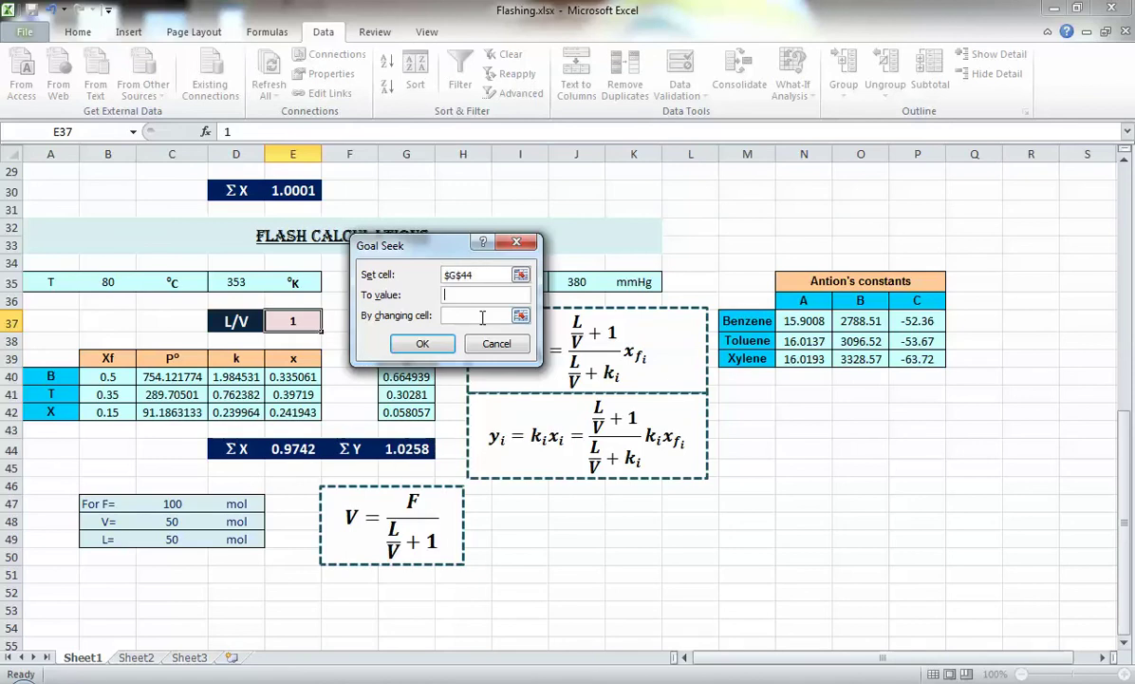
left_click(317, 325)
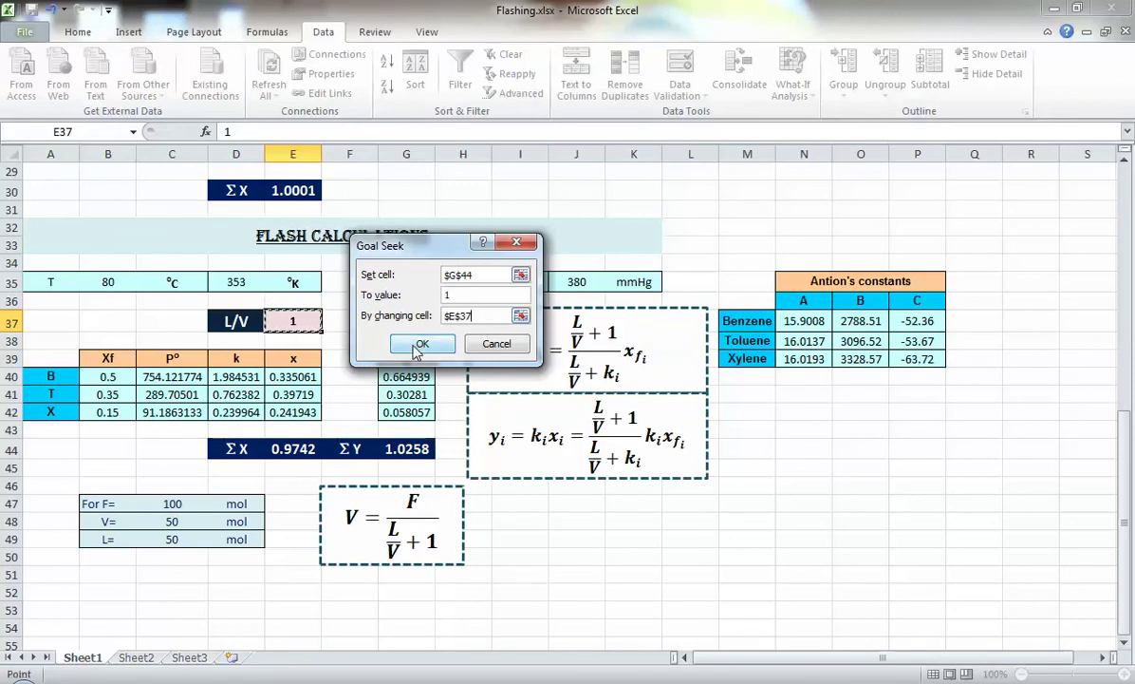
left_click(422, 343)
left_click(416, 344)
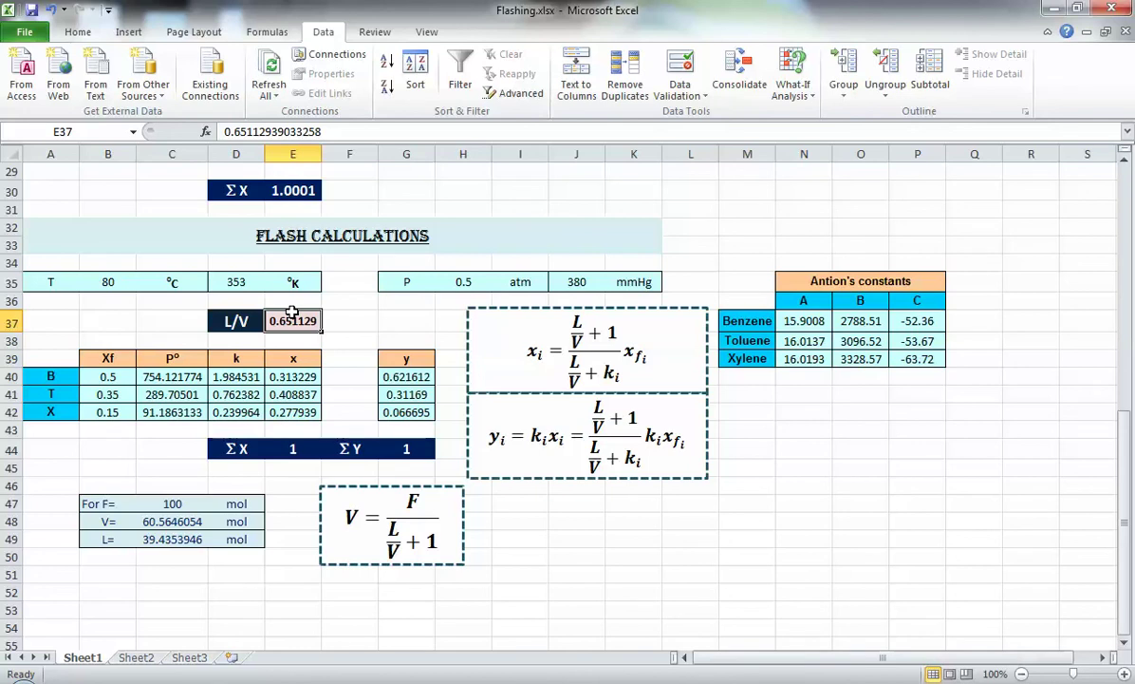
Step: Review the bubble and dew point temperatures and set the flash temperature in B35 to 92 °C
scroll(293, 313, "up", 2)
scroll(293, 312, "up", 2)
scroll(258, 304, "up", 2)
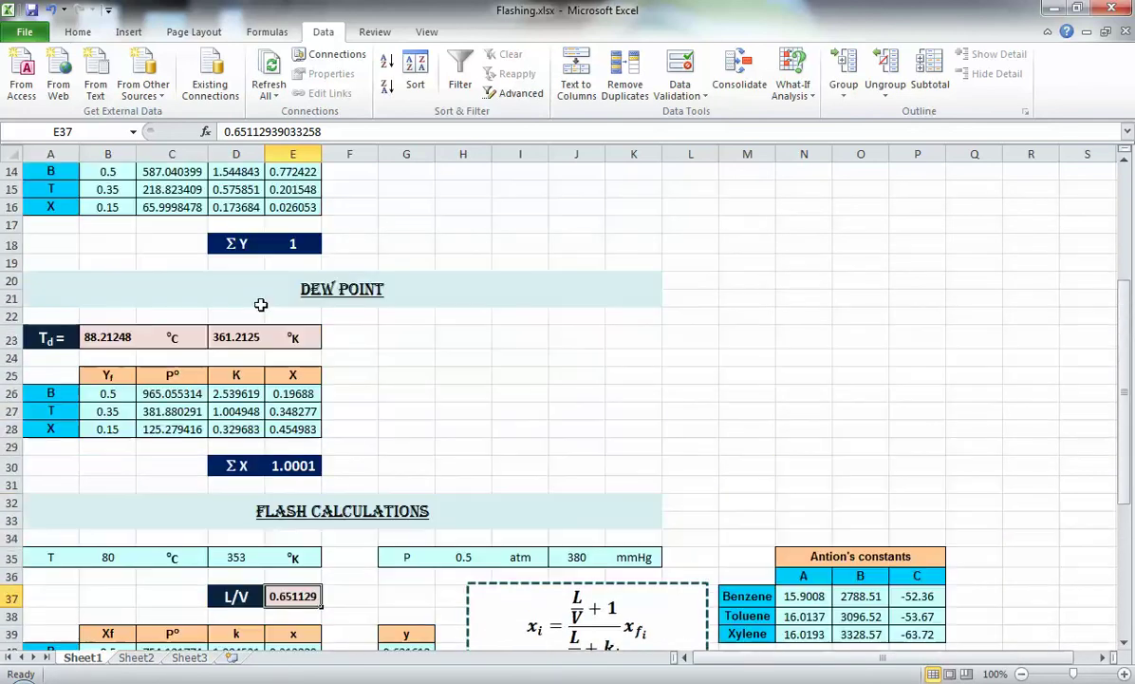
left_click_drag(1126, 290, 1127, 268)
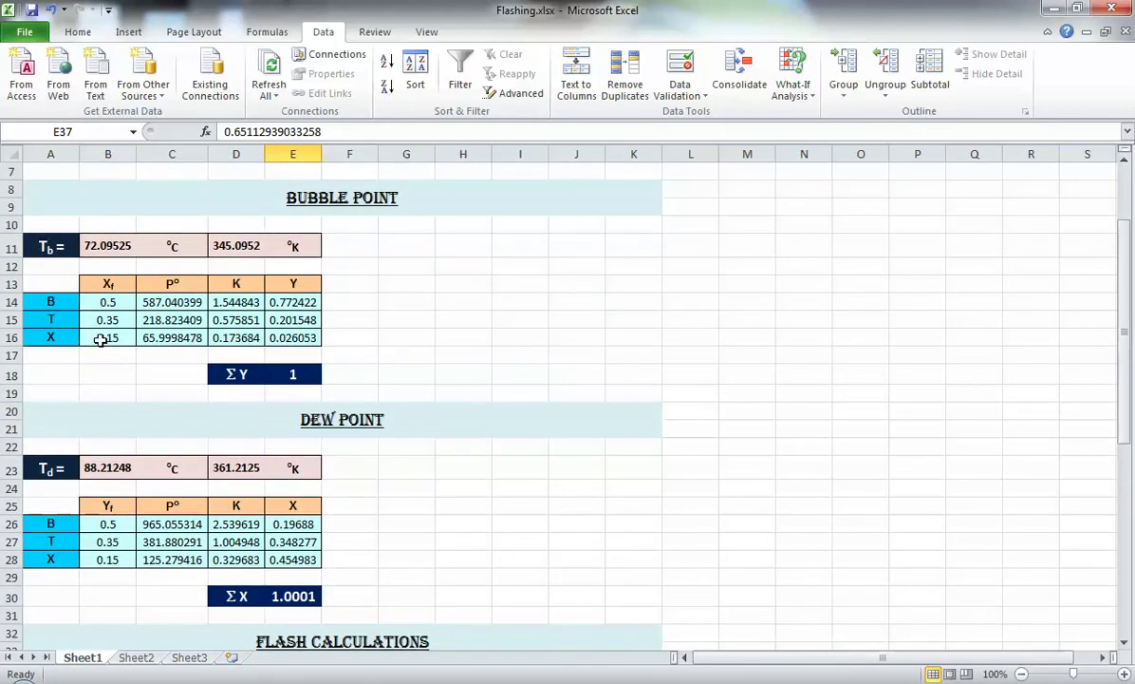
left_click_drag(1127, 362, 1127, 435)
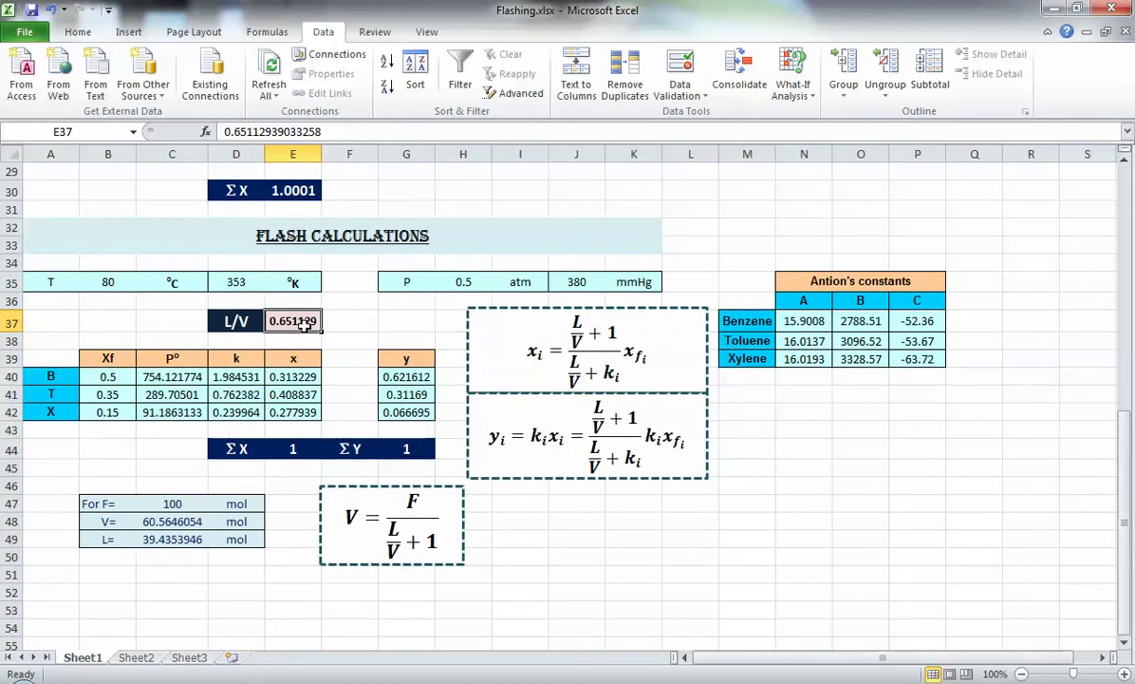
left_click(107, 282)
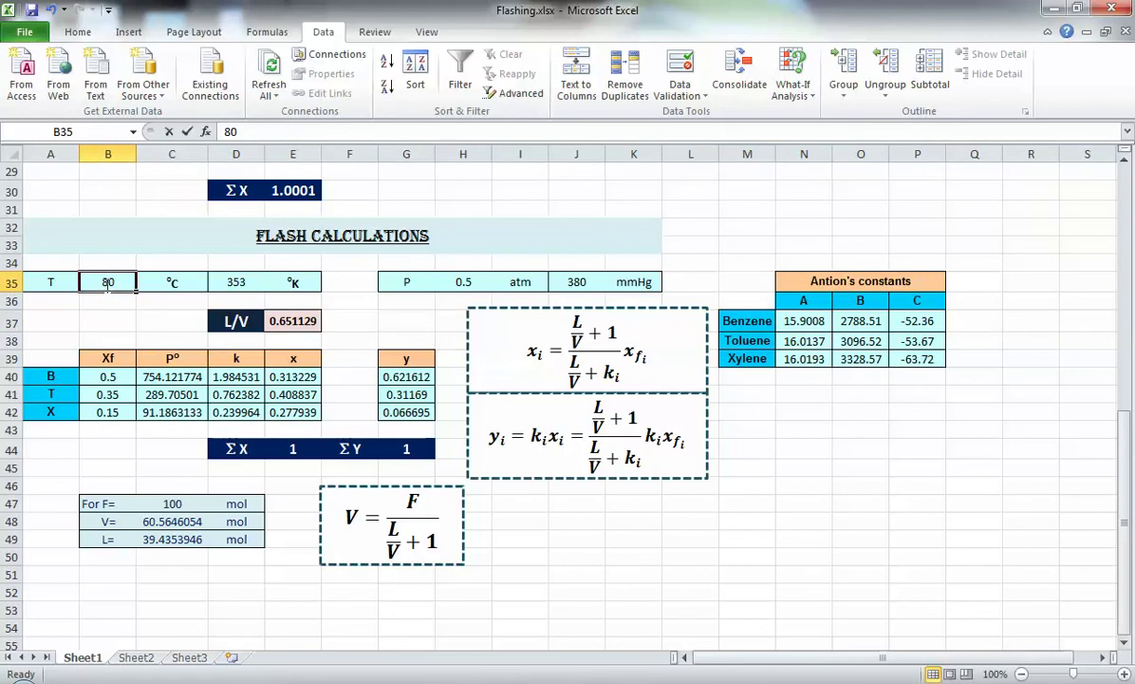
type("92")
key("Return")
Step: Set the L/V guess in E37 to 1 for the 92 °C case
key("Right")
key("Right")
key("Right")
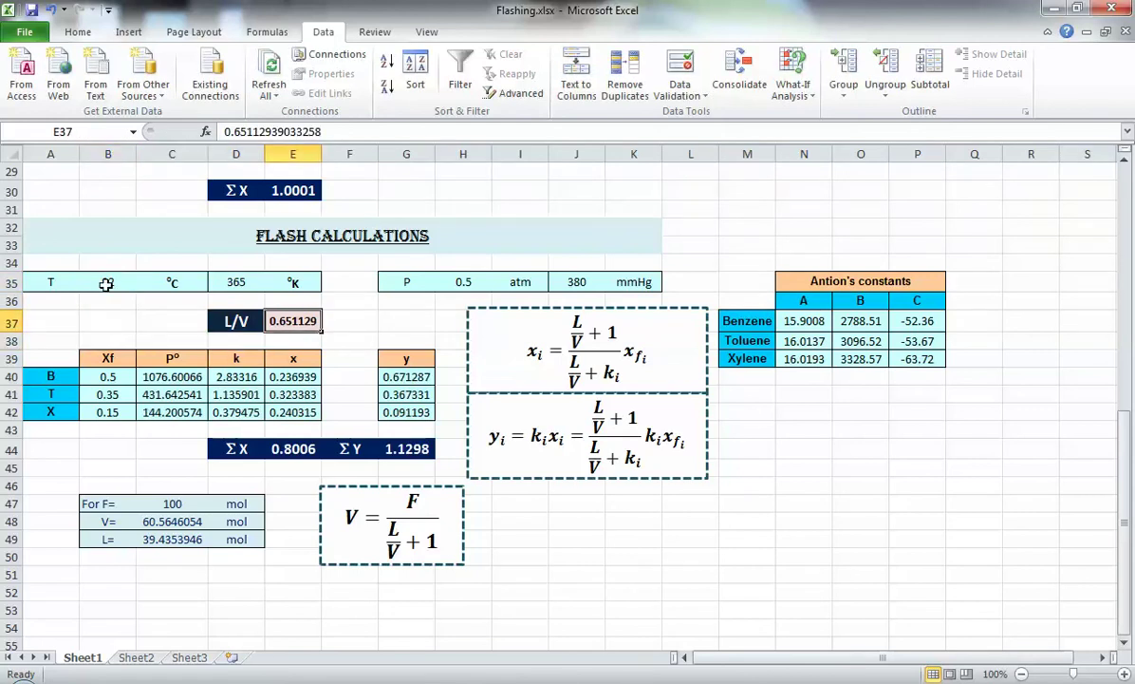
type("1")
key("Return")
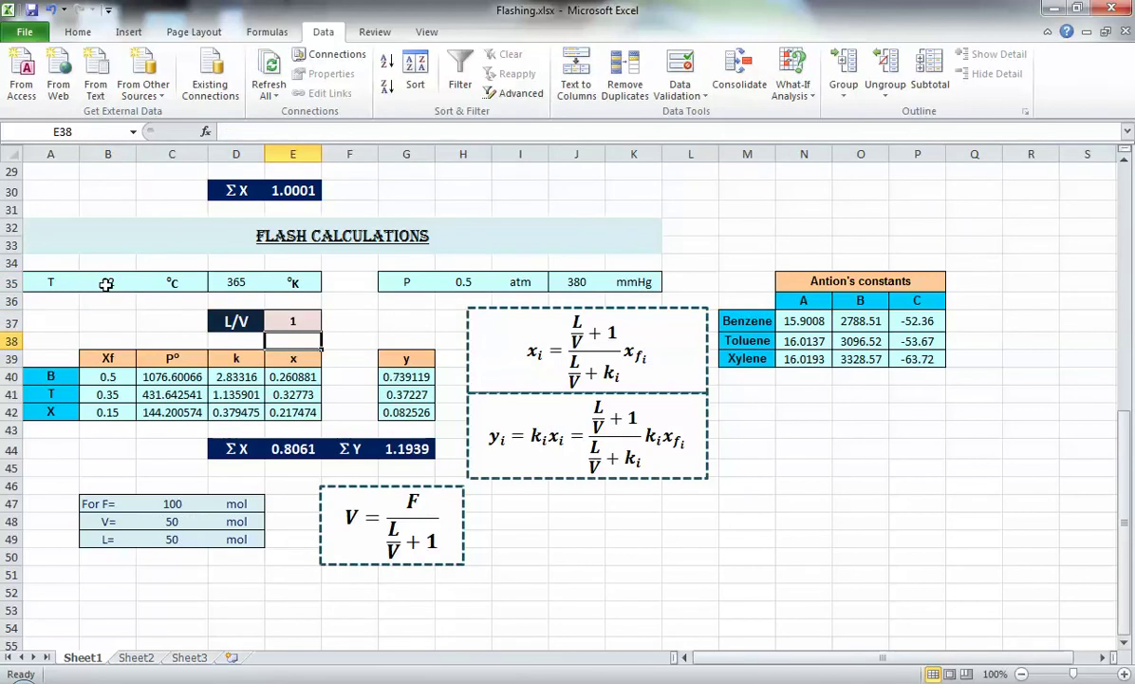
left_click(107, 277)
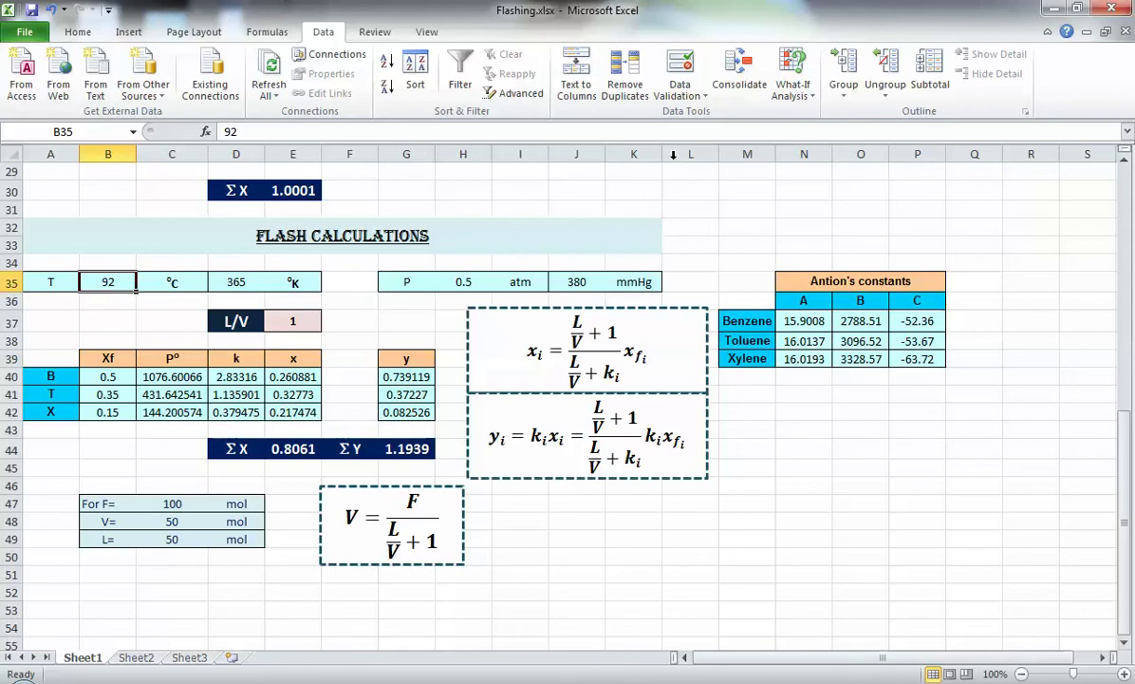
Step: Run Goal Seek at 92 °C on ΣX in E44, targeting 1 by changing L/V in E37, and accept the result
left_click(793, 88)
left_click(806, 135)
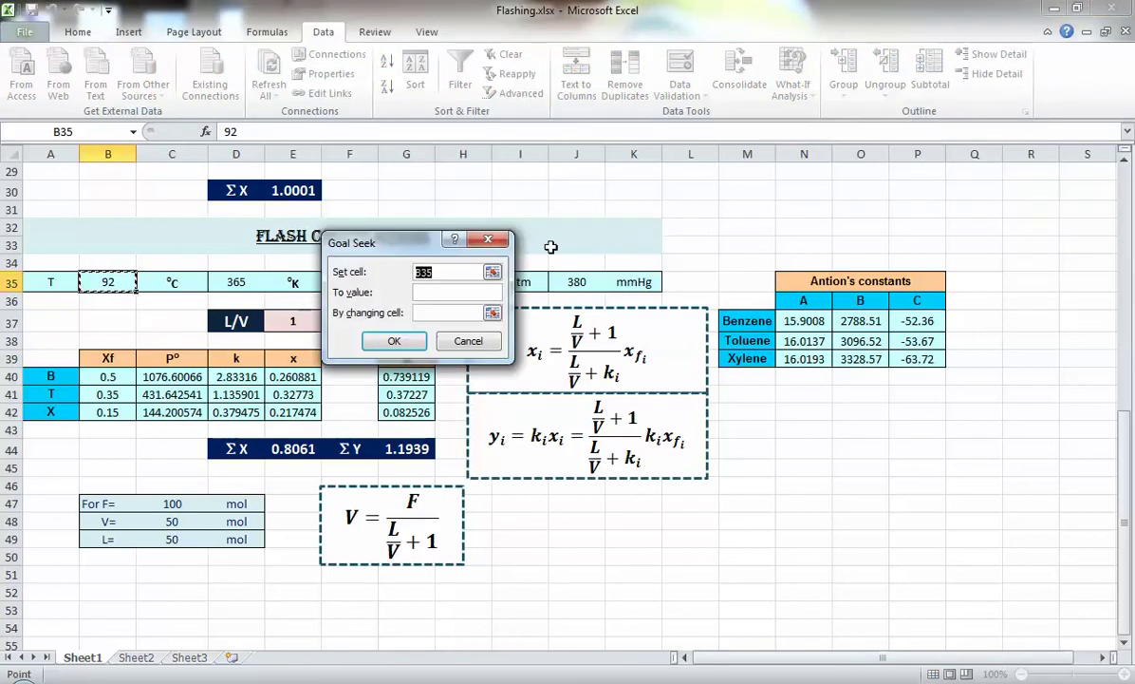
left_click_drag(395, 229, 574, 219)
left_click(296, 452)
key("Tab")
type("1")
key("Tab")
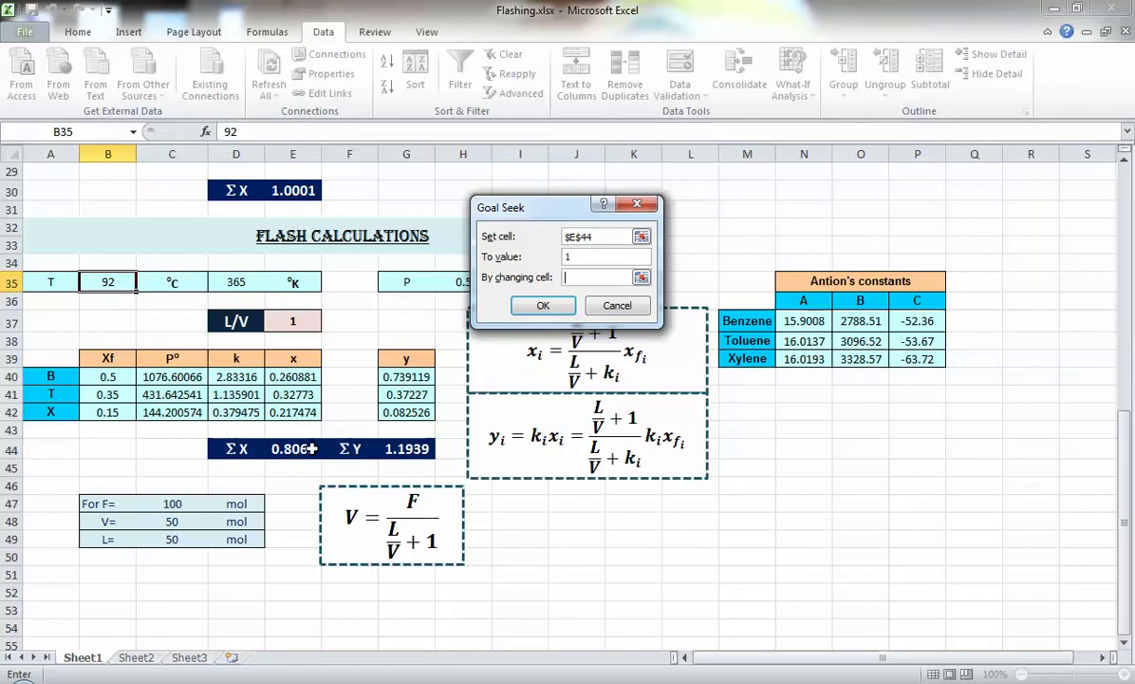
left_click(293, 321)
left_click(543, 306)
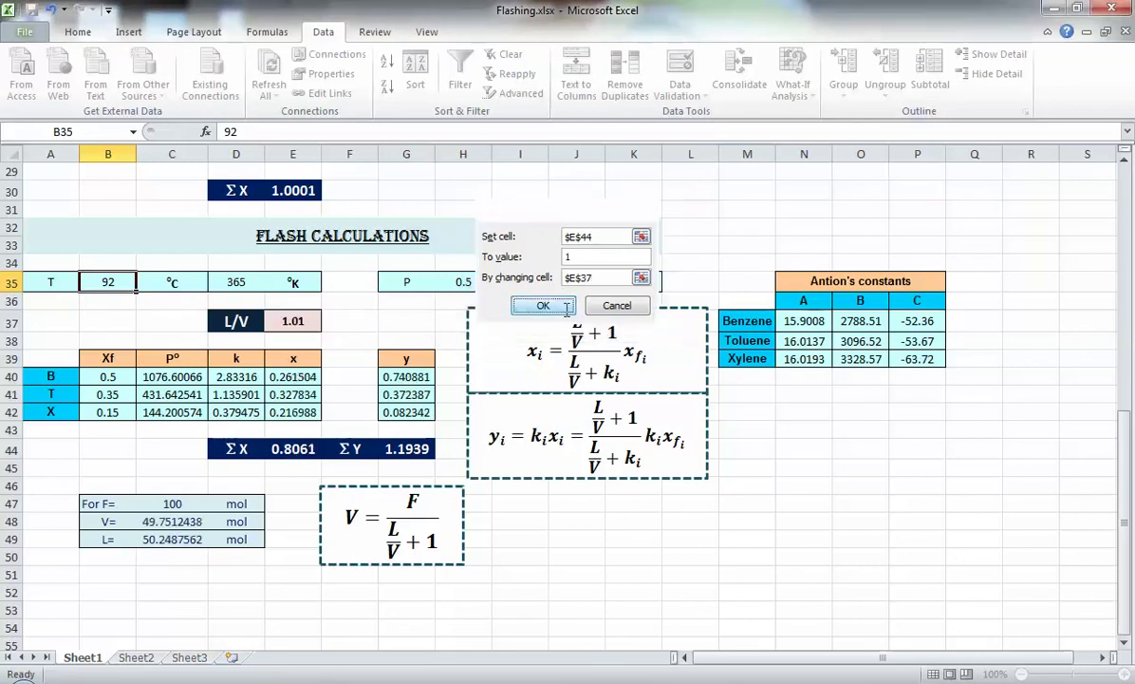
left_click(564, 308)
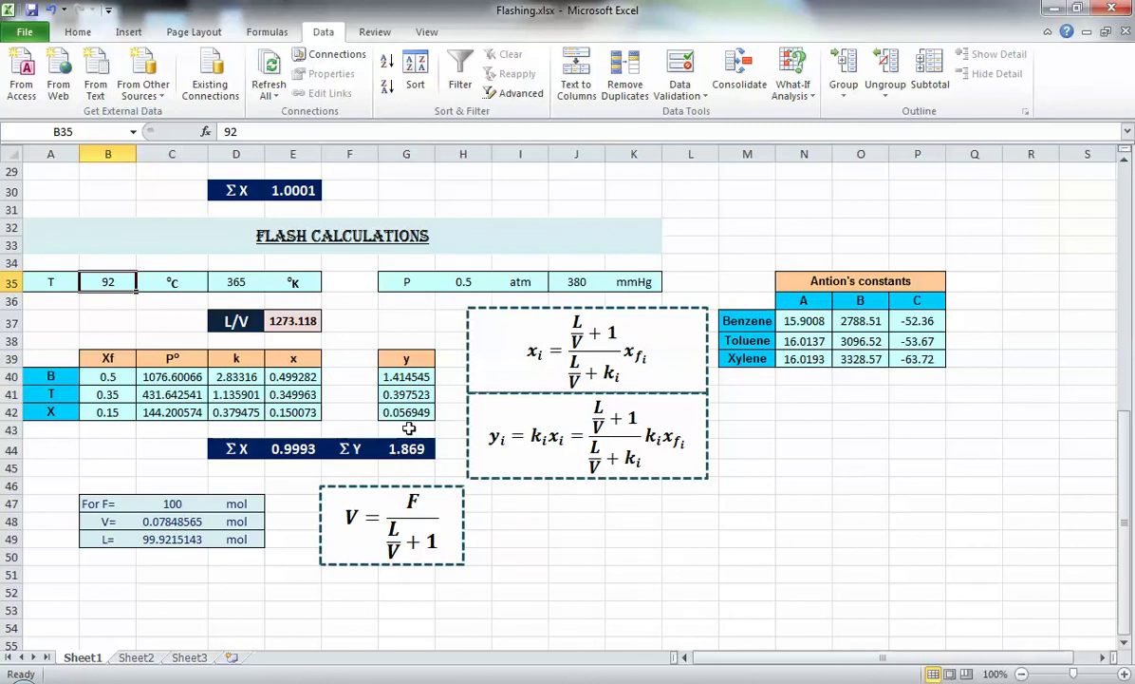
Step: Reset L/V in E37 to 1 and select the ΣY cell G44
left_click(278, 320)
type("1")
left_click(420, 451)
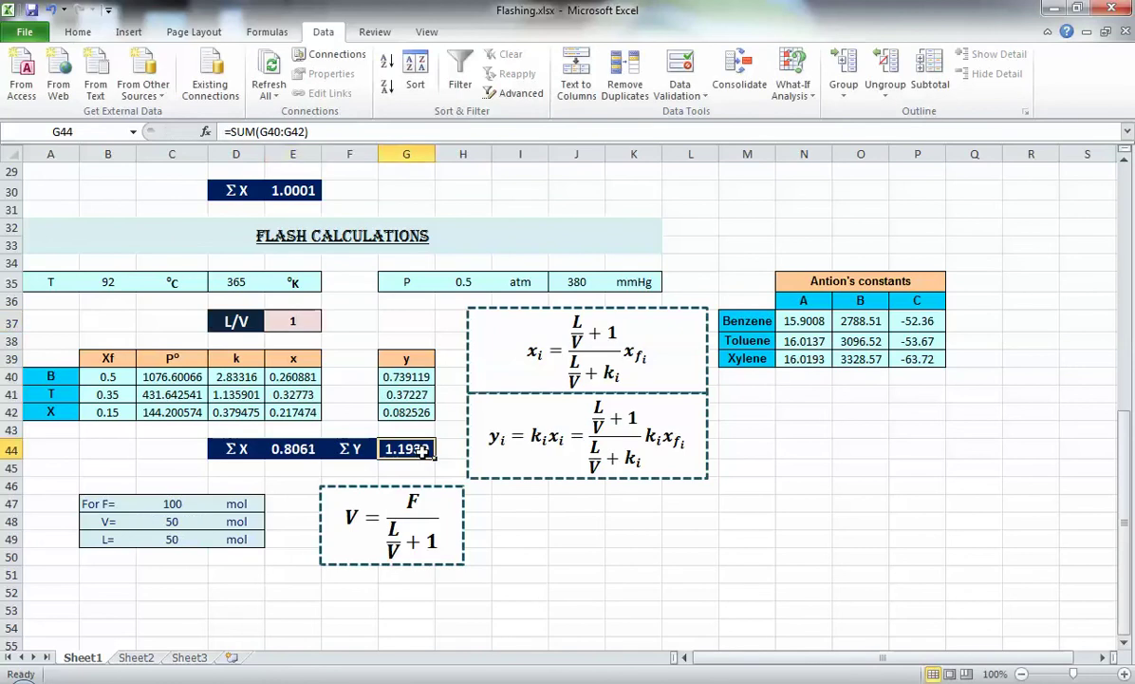
Step: Run Goal Seek at 92 °C on ΣY in G44, targeting 1 by changing E37, and inspect the V and L amounts
left_click(793, 86)
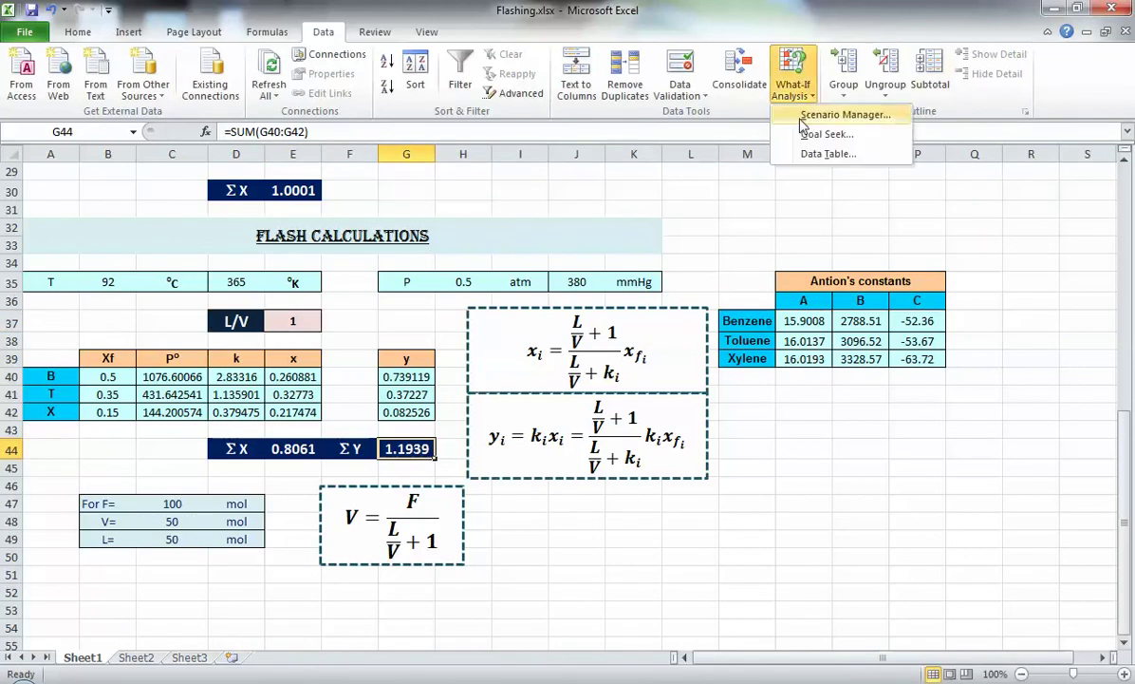
left_click(757, 130)
left_click(538, 254)
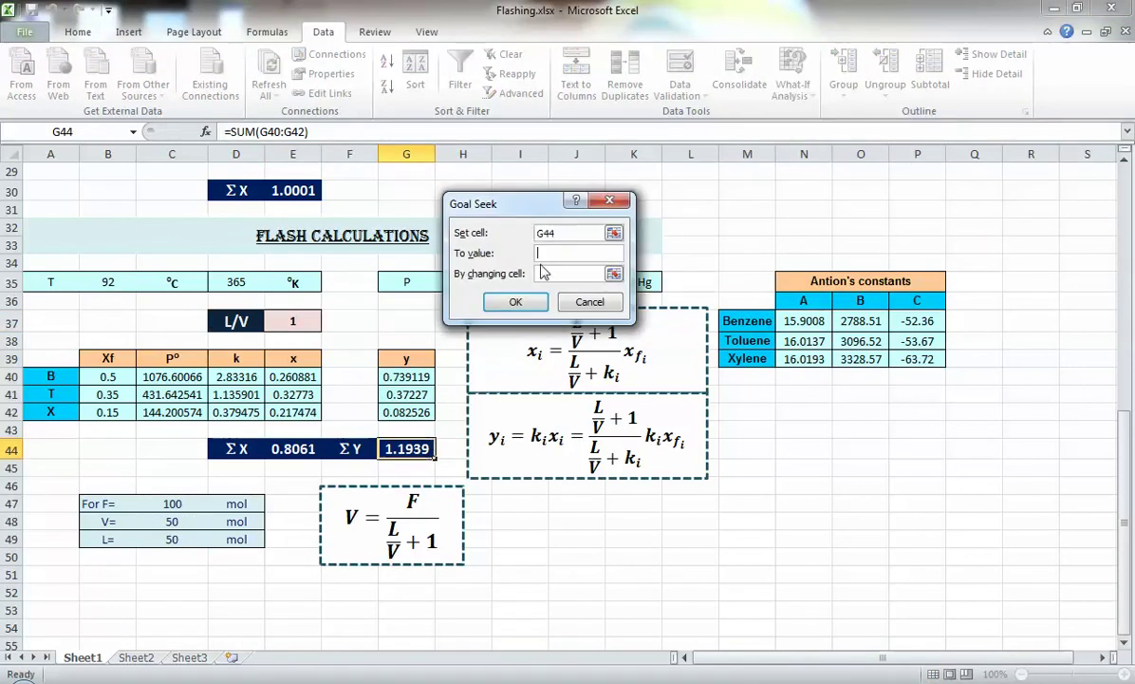
type("1")
left_click(543, 272)
left_click(290, 321)
left_click(508, 302)
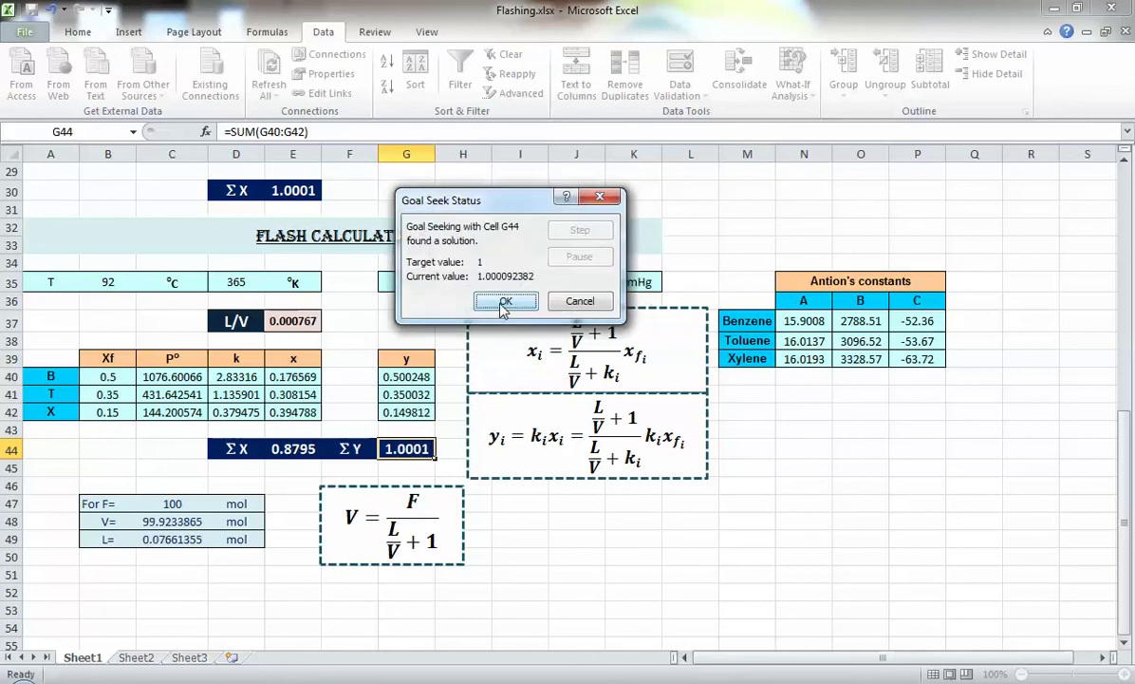
left_click(504, 302)
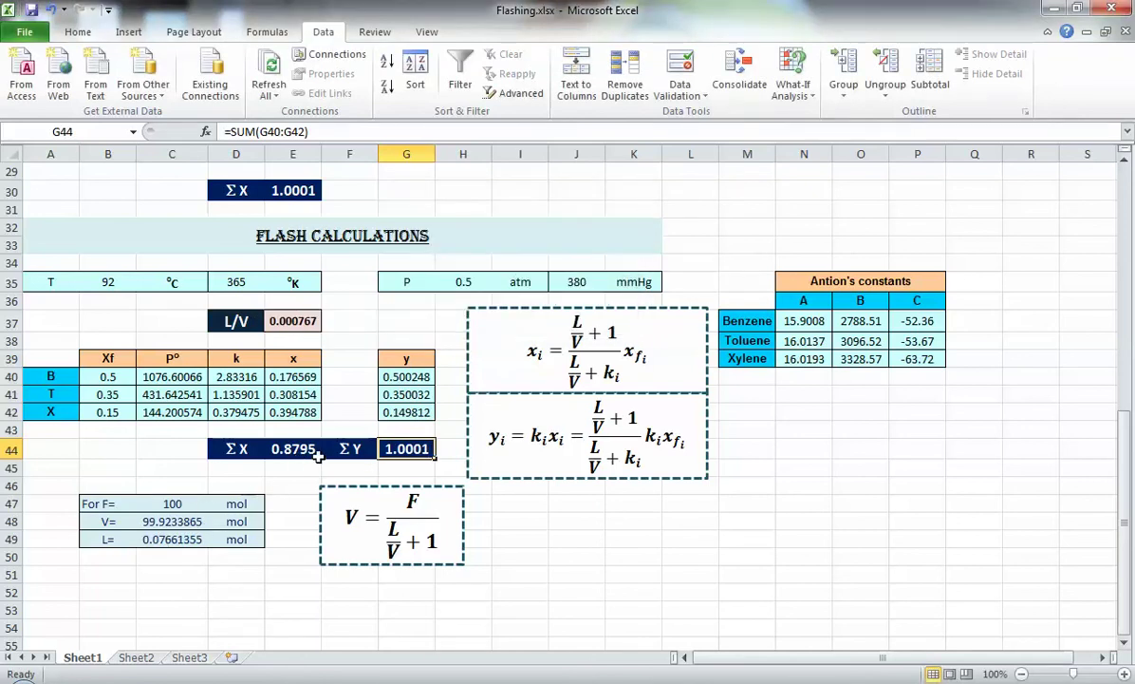
left_click(171, 521)
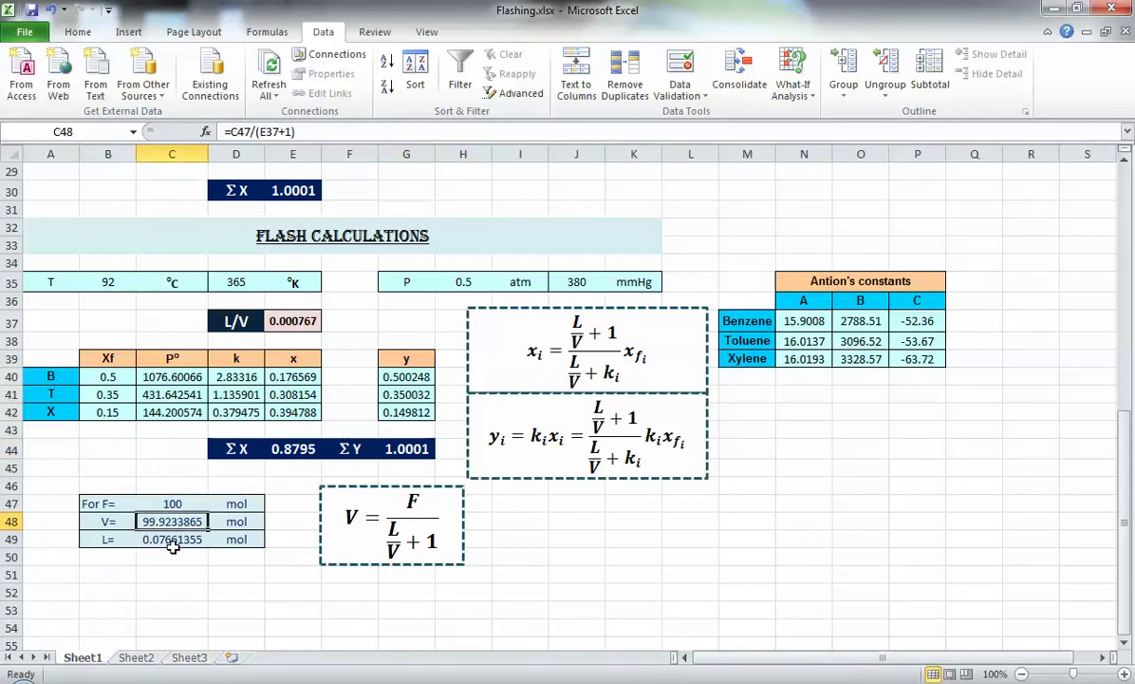
left_click(173, 544)
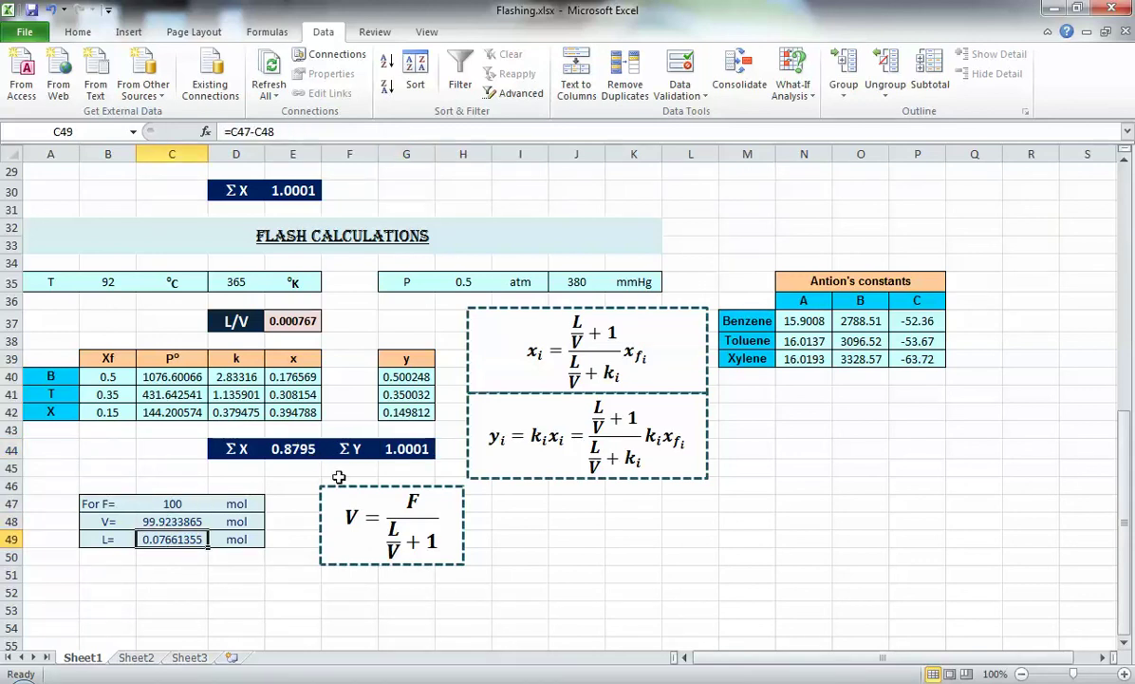
Step: Restore the flash temperature in B35 to 80 °C and set the L/V guess in E37 to 1
left_click(105, 285)
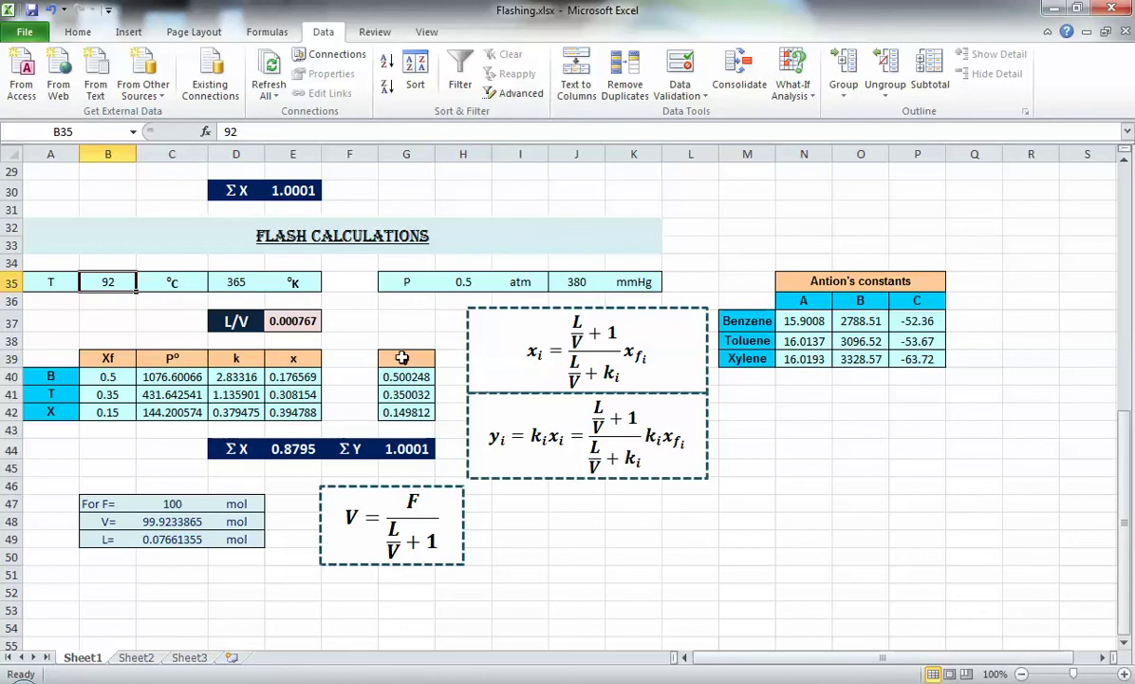
type("80")
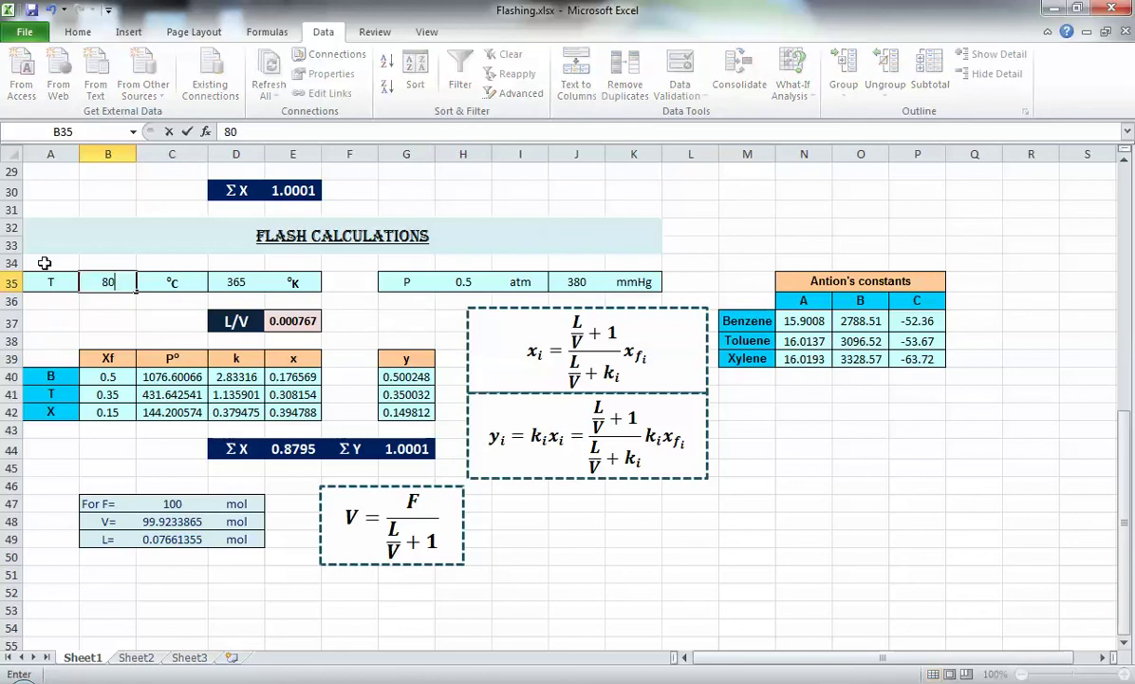
key("Return")
key("Up")
left_click(309, 318)
type("1")
key("Tab")
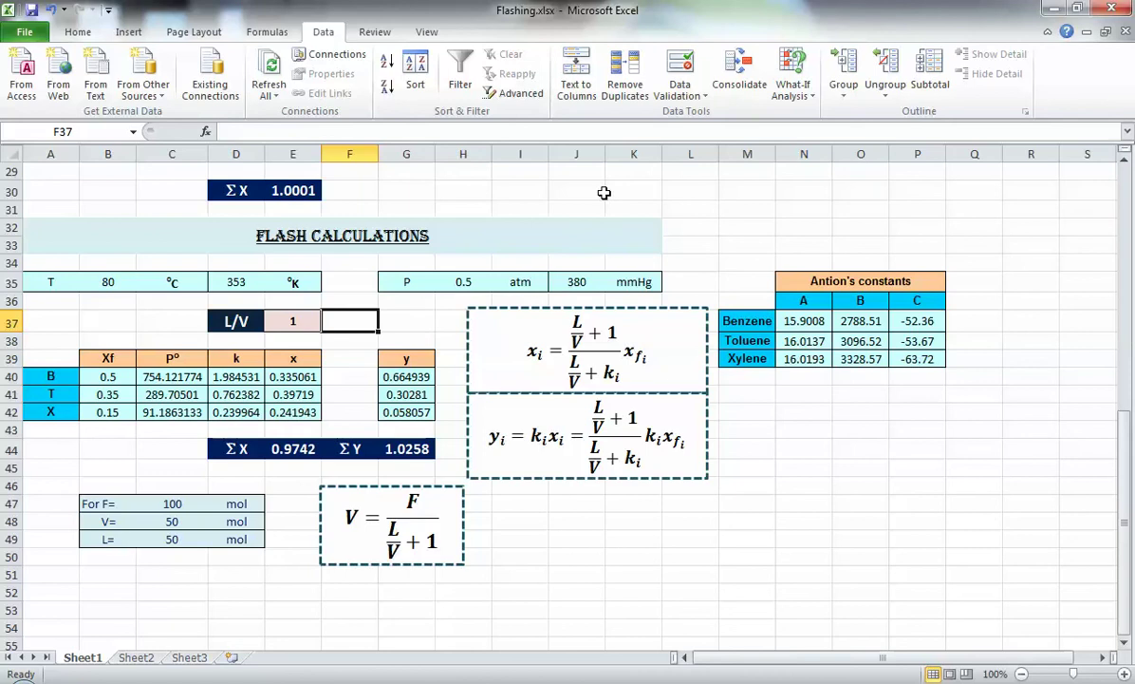
Step: Solve L/V at 80 °C again with Goal Seek, targeting 1 for ΣY in G44 by changing E37, and accept the solution
left_click(793, 76)
key("Return")
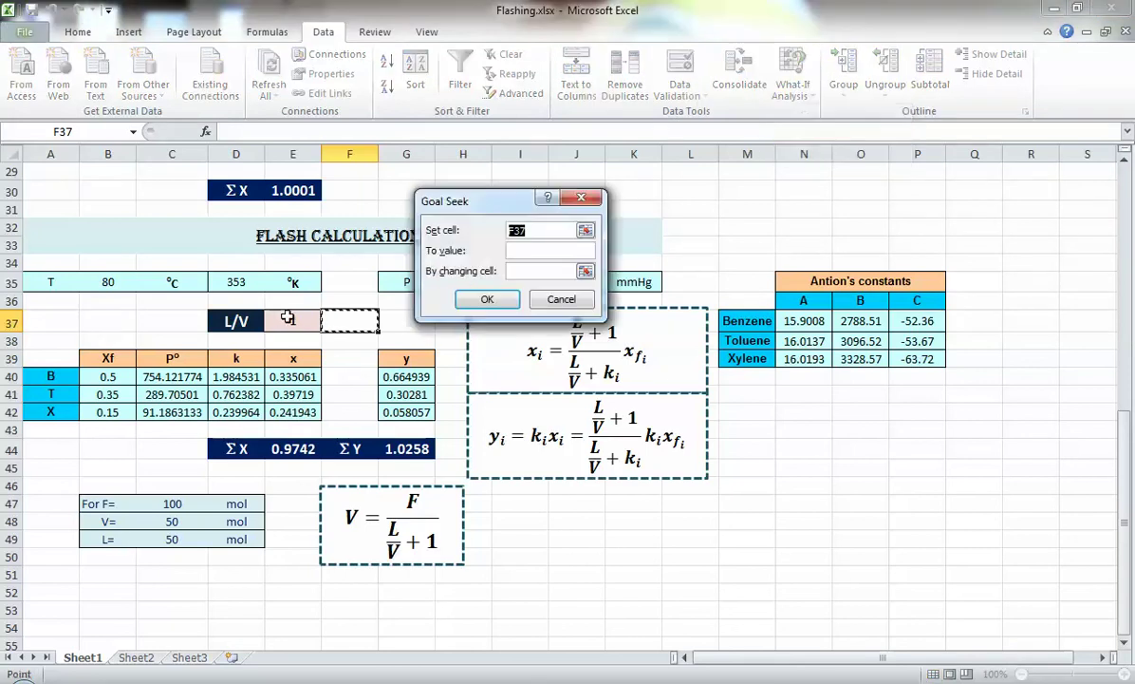
left_click(404, 447)
key("Tab")
type("1")
left_click(508, 271)
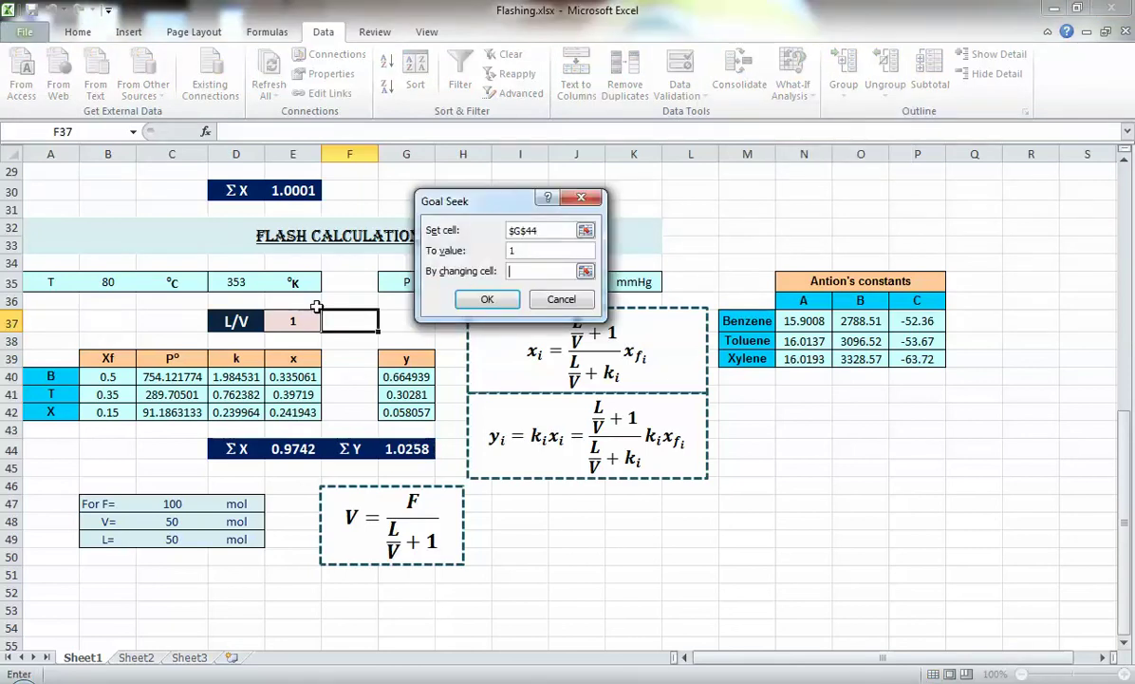
left_click(293, 321)
left_click(487, 299)
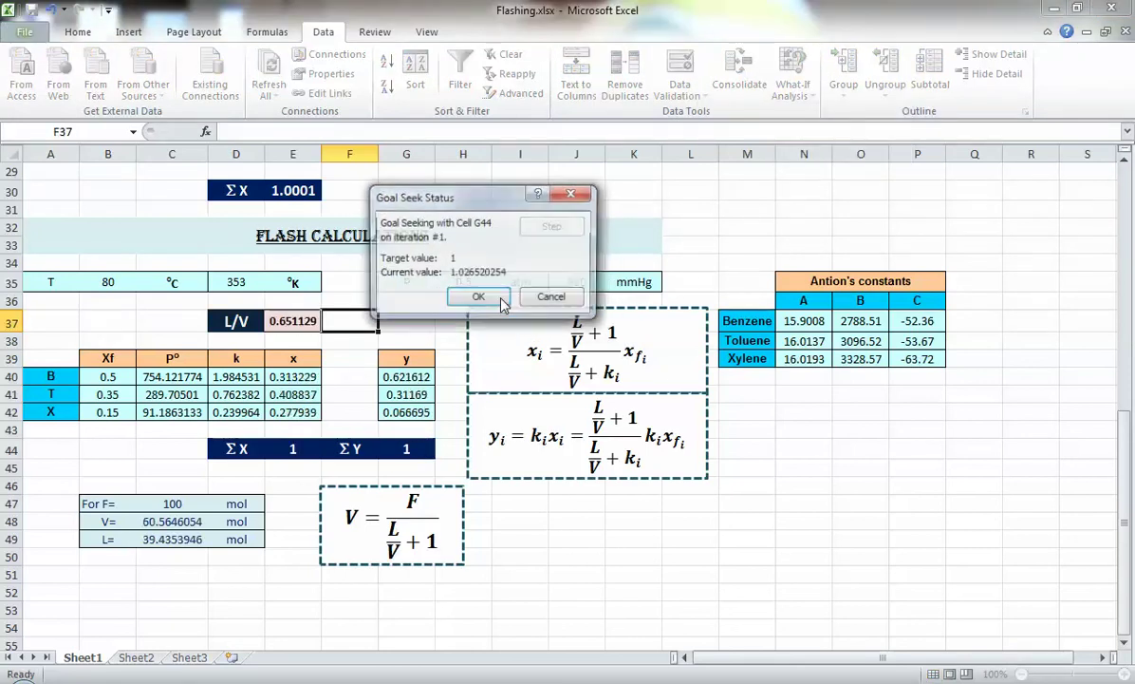
left_click(492, 300)
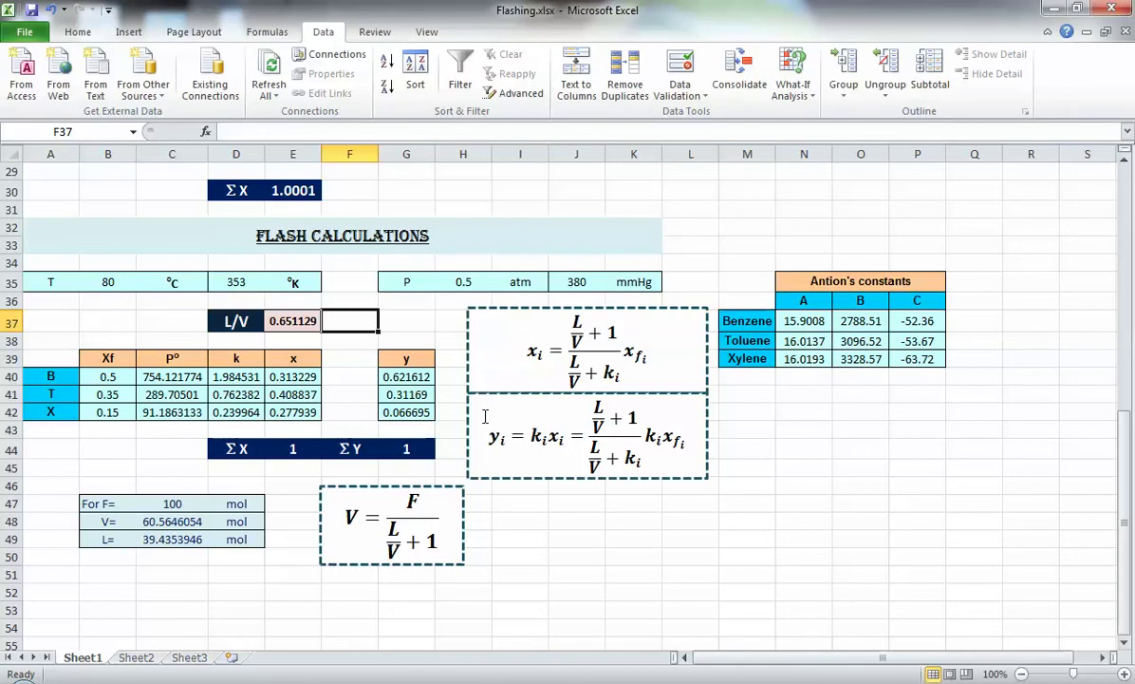
left_click(445, 413)
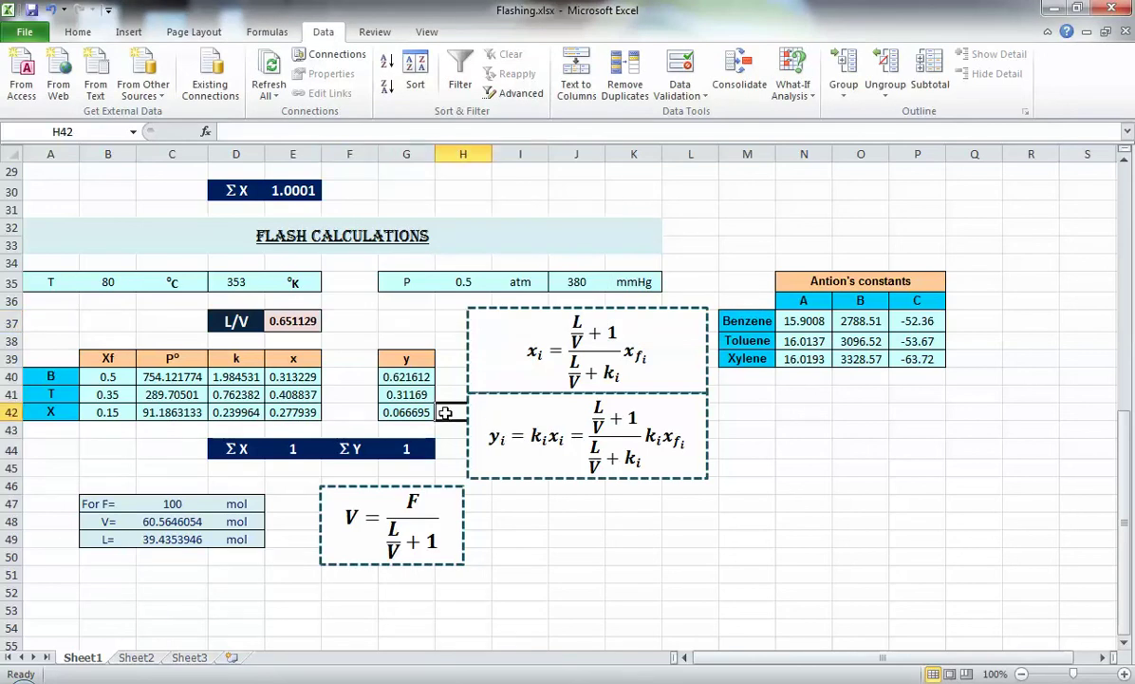